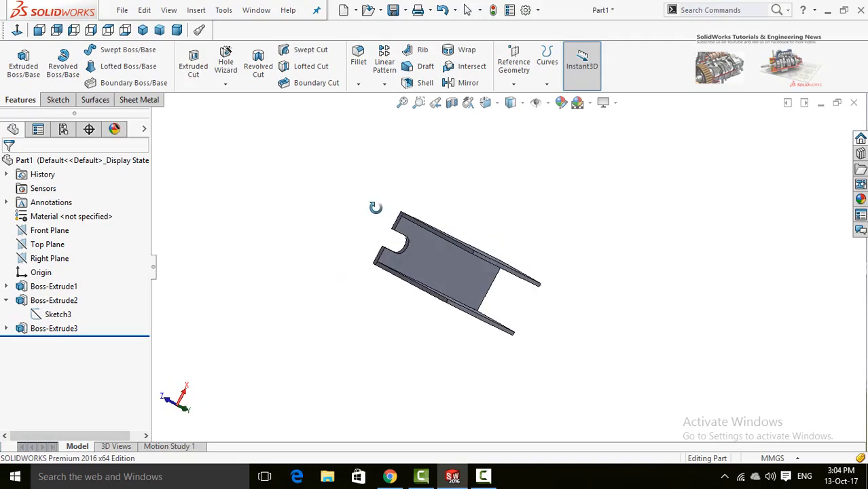
left_click(484, 476)
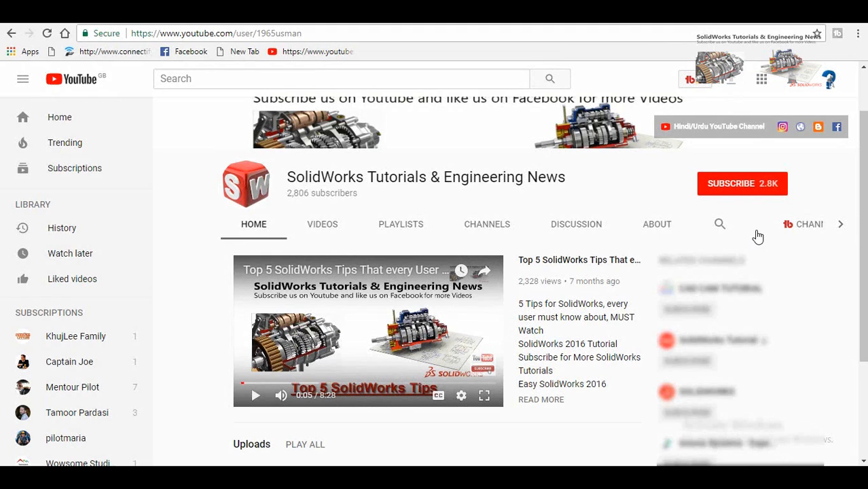
left_click(723, 186)
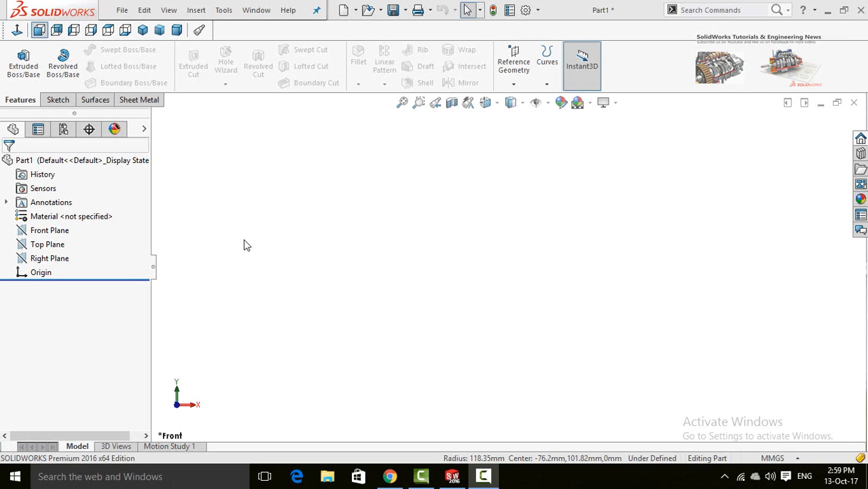
- On the Front Plane, sketch an open rectangular outline about 83 mm high with a bottom gap and a 9.7 mm upright at the gap's left end
left_click(39, 228)
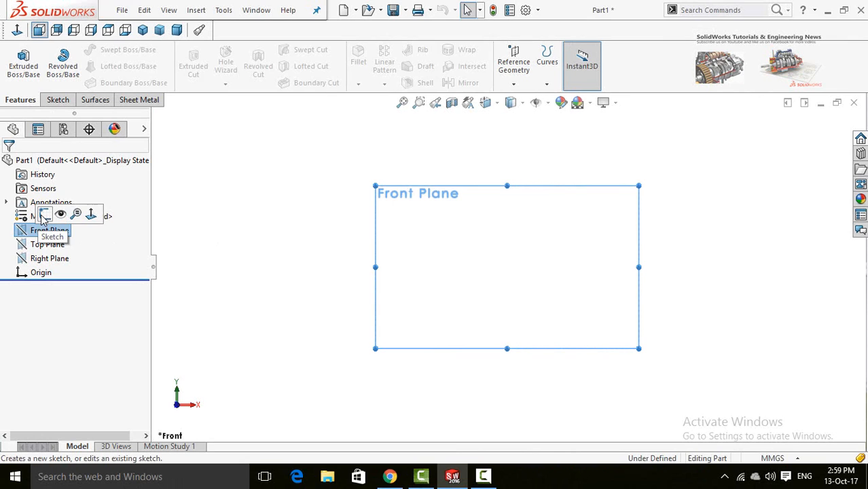
left_click(43, 215)
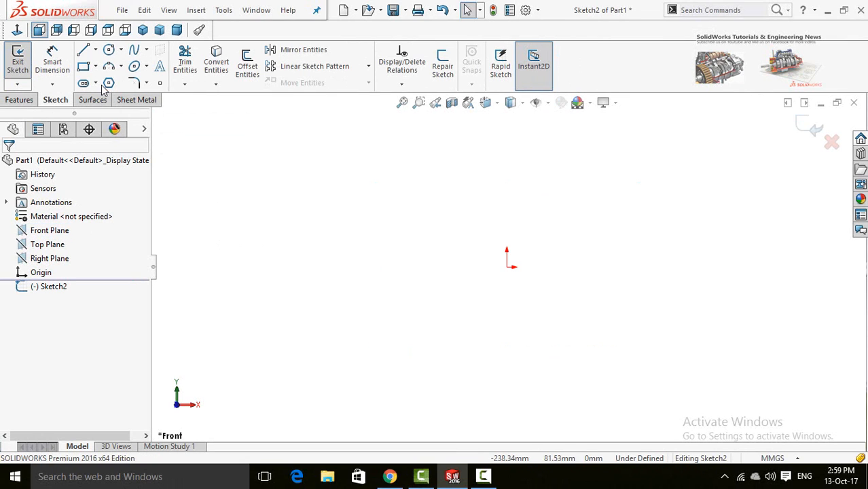
left_click(84, 53)
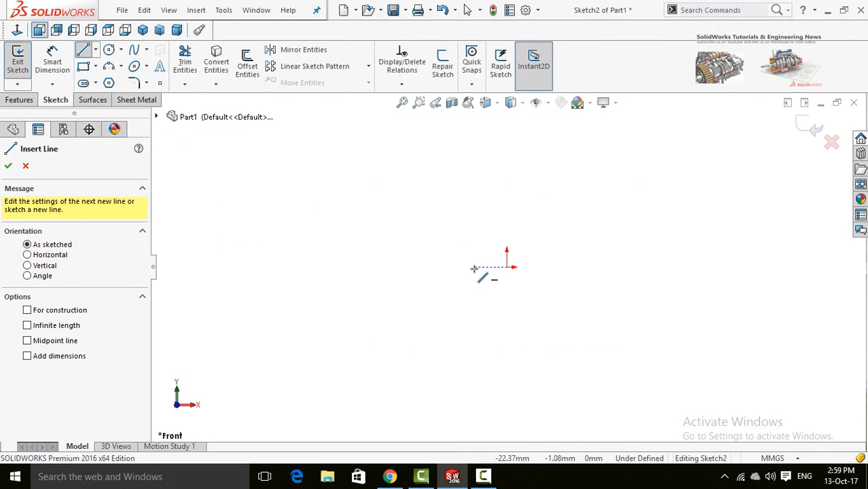
left_click(507, 267)
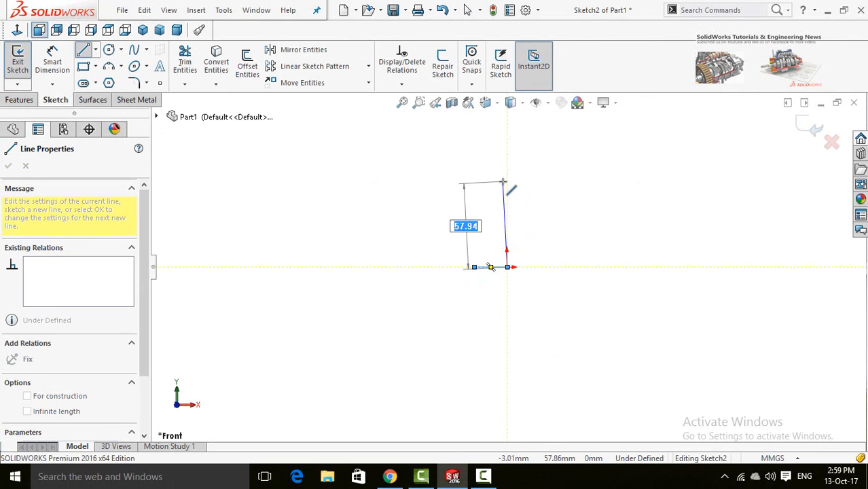
left_click(508, 144)
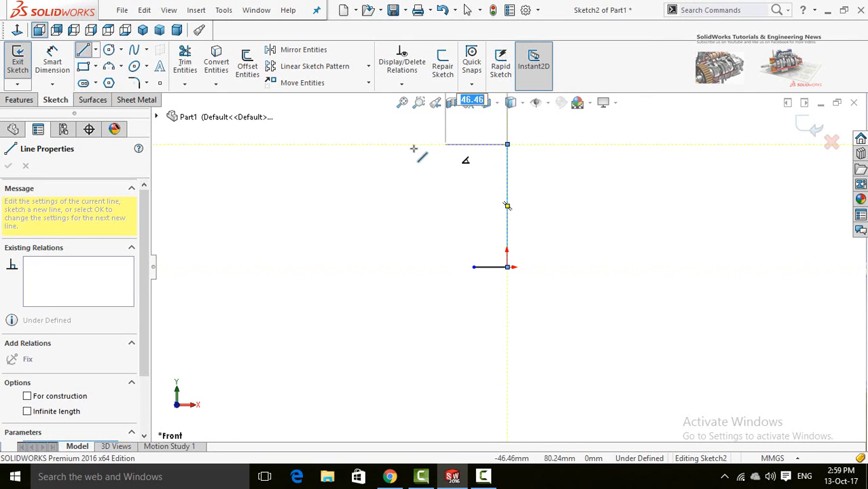
double_click(354, 144)
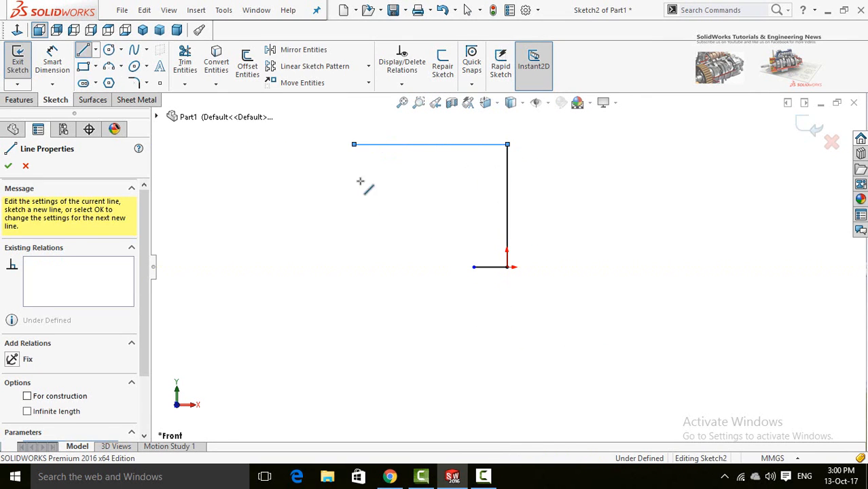
left_click(354, 267)
left_click(404, 267)
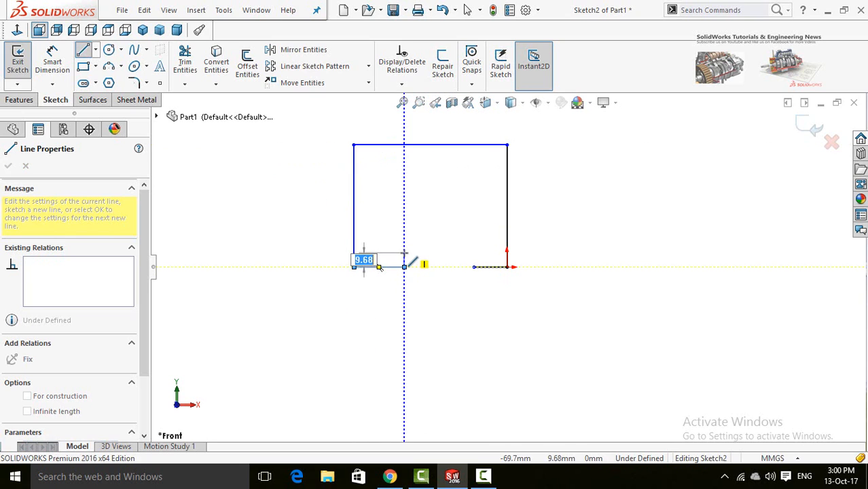
double_click(405, 254)
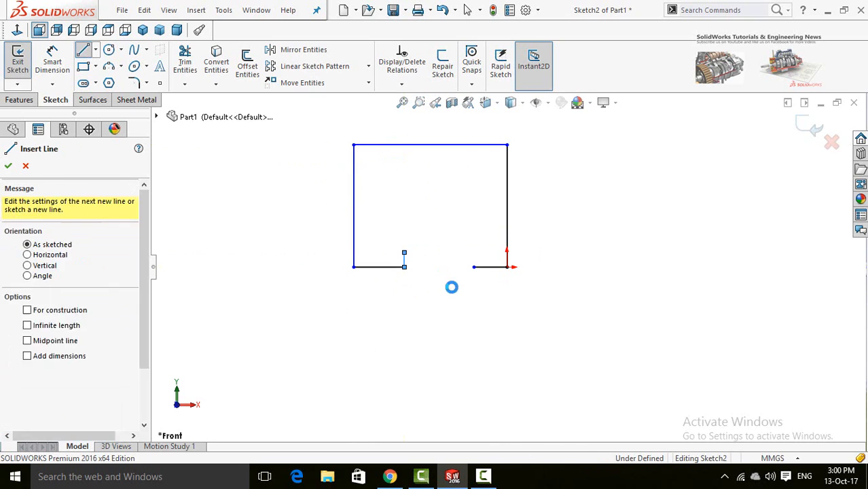
key("Escape")
- Draw a short vertical line of about 9.7 mm upward from the right end of the gap in the bottom edge
key("l")
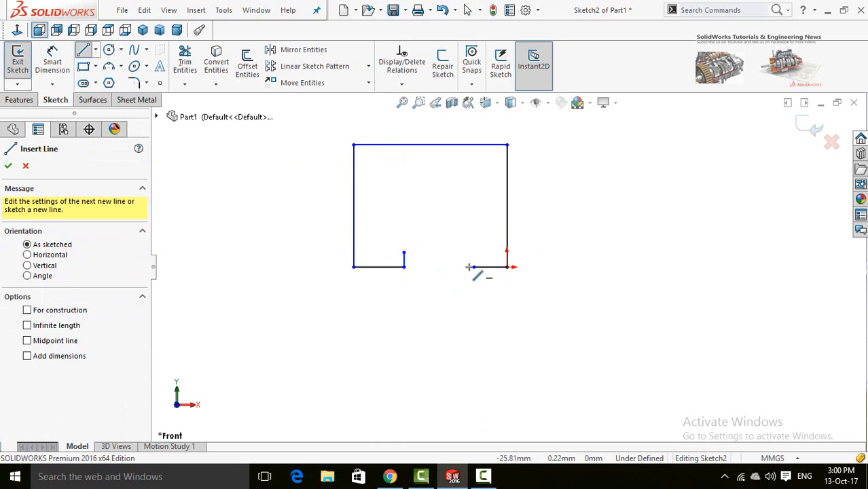
left_click(474, 268)
double_click(475, 253)
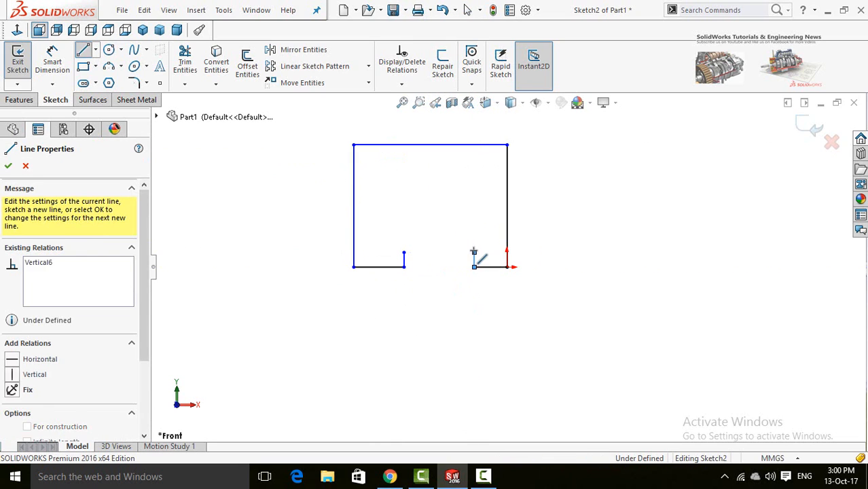
key("Escape")
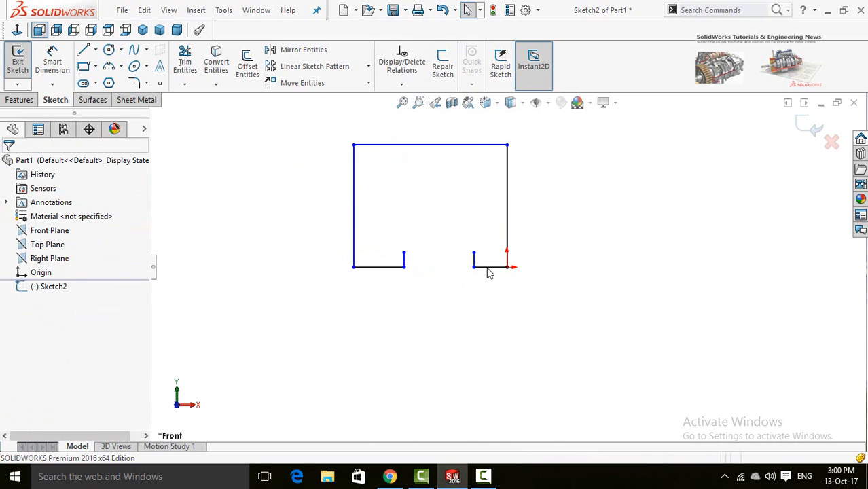
- Make the two horizontal bottom lines on either side of the gap equal in length
left_click(487, 268)
left_click(368, 269, "ctrl")
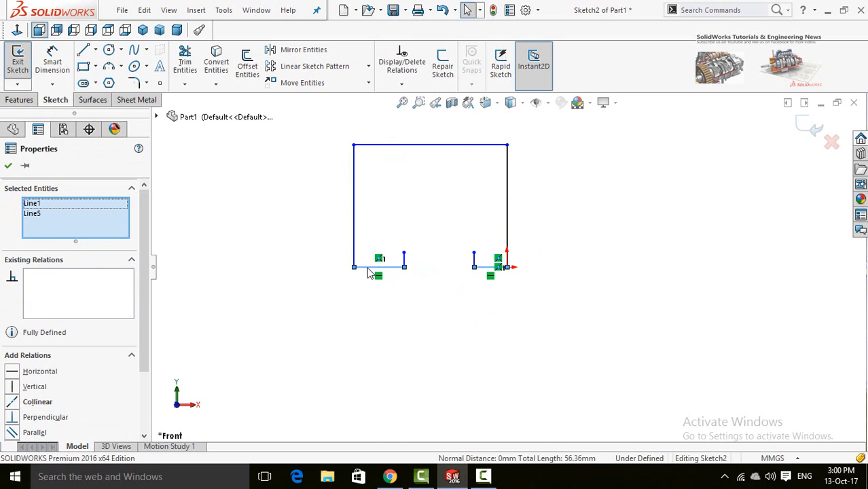
left_click(479, 214)
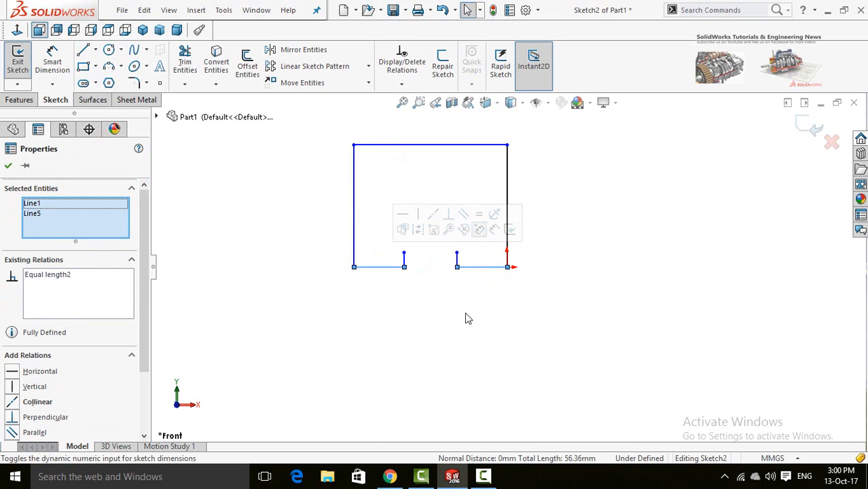
left_click(452, 270)
- Make the two short vertical lines at the gap equal in length
left_click(458, 263)
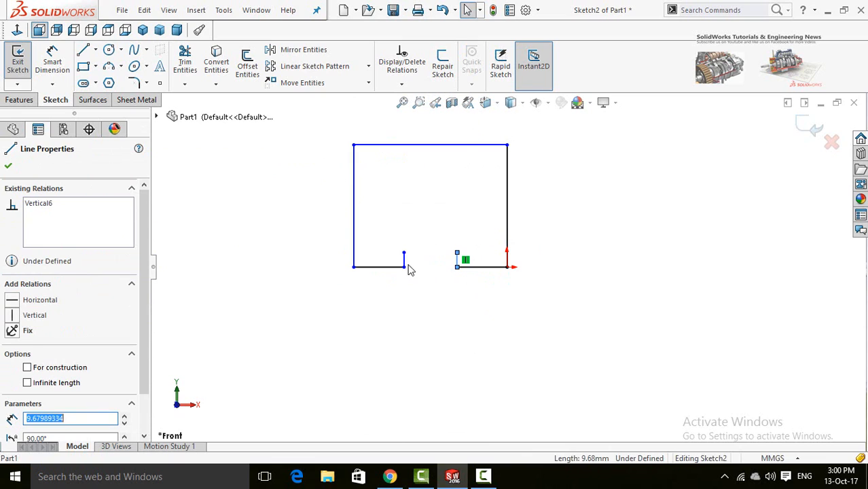
left_click(406, 265, "ctrl")
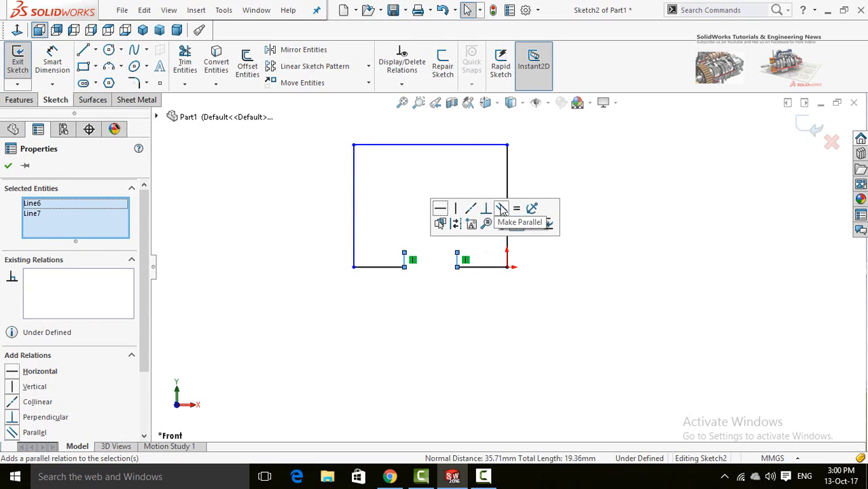
left_click(516, 208)
left_click(483, 327)
scroll(495, 305, "up", 1)
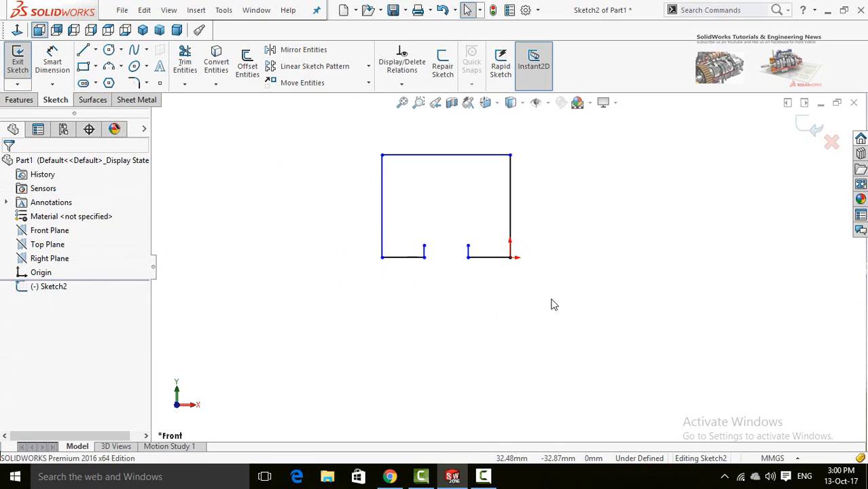
- Join the upper ends of the two short vertical lines with a three-point semicircular arc of about 18 mm radius
left_click(108, 66)
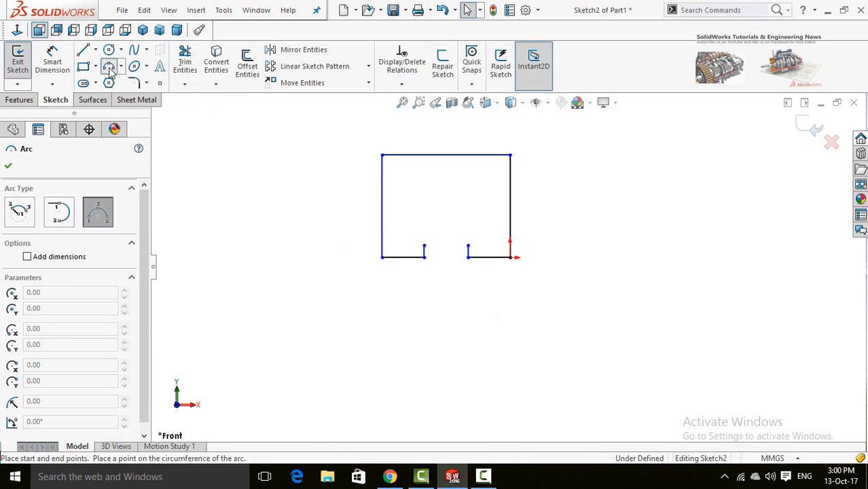
left_click(425, 245)
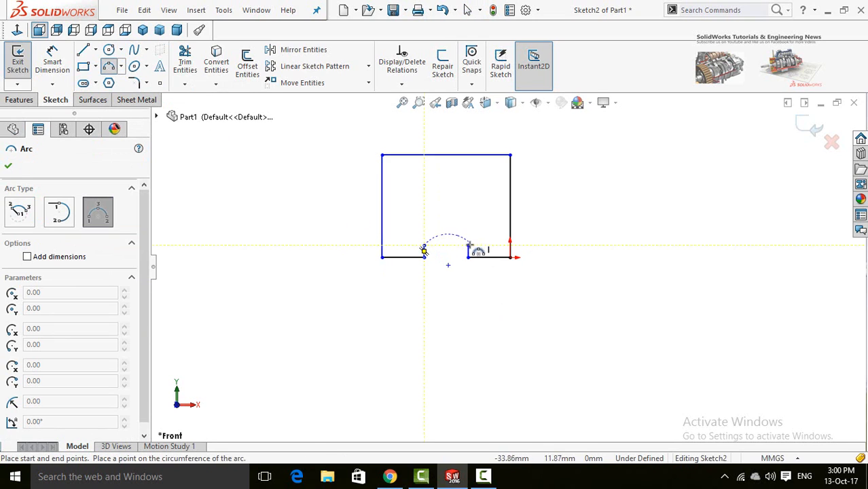
left_click(468, 246)
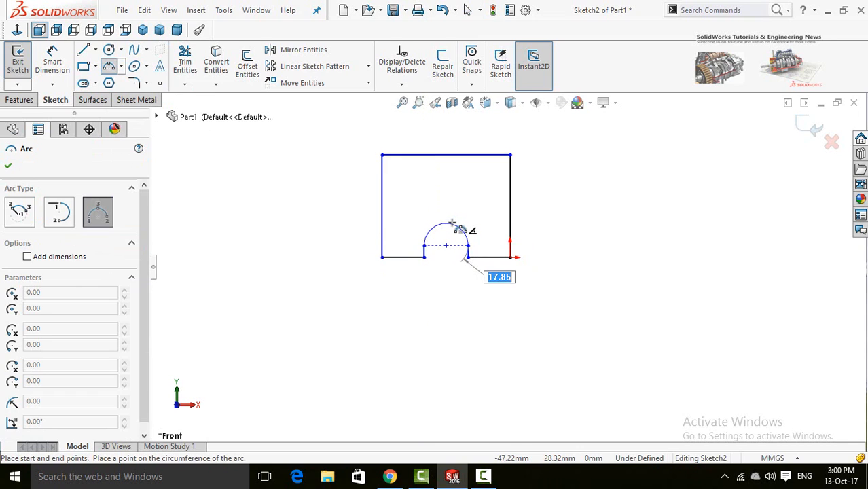
left_click(451, 222)
key("Escape")
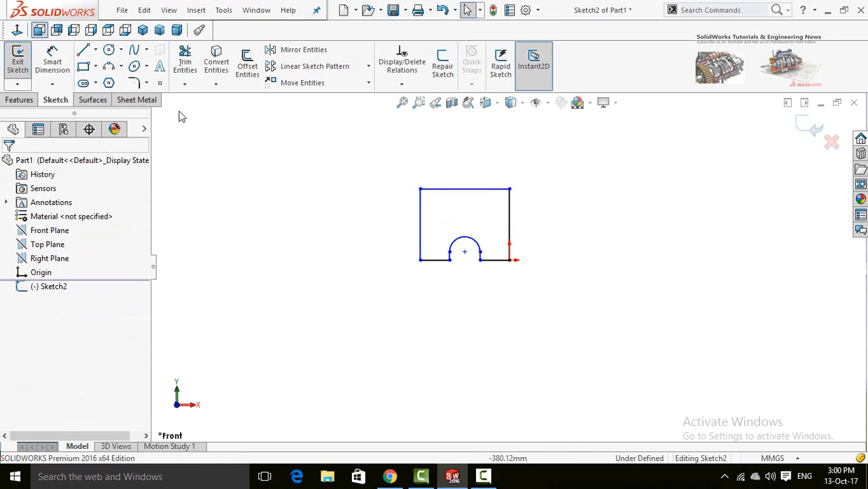
- Place a sketch point at the midpoint of the notch's arc
left_click(161, 84)
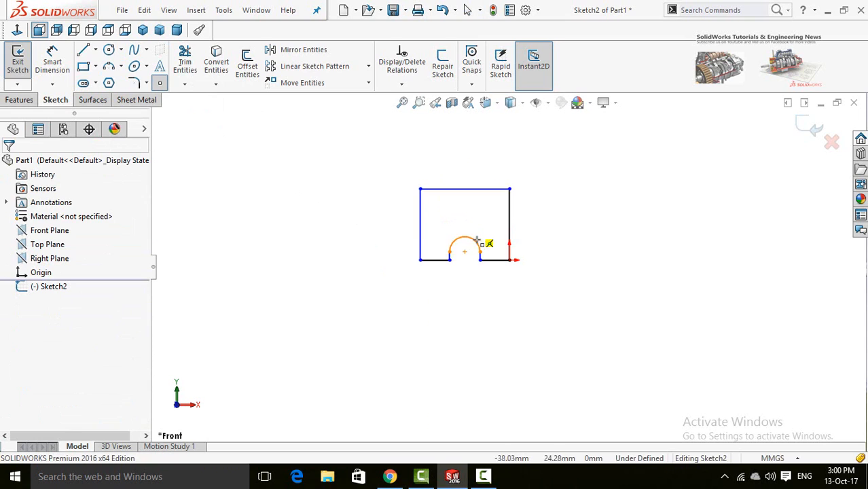
scroll(469, 238, "down", 3)
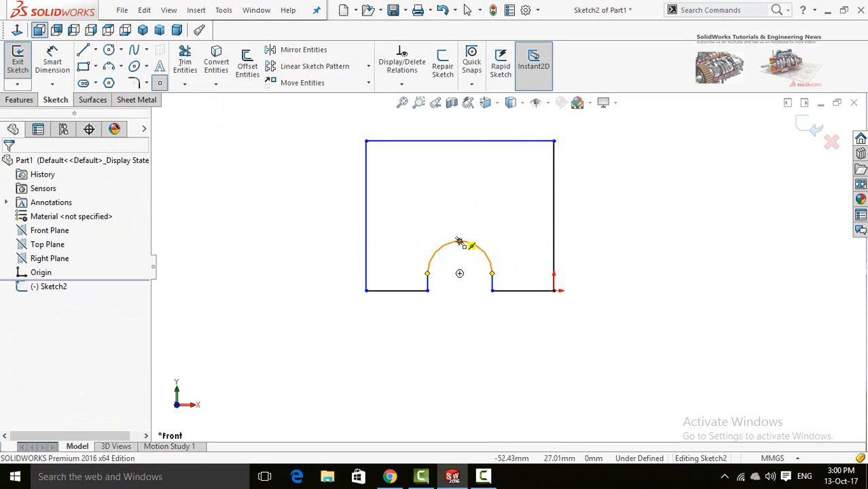
left_click(460, 242)
key("Escape")
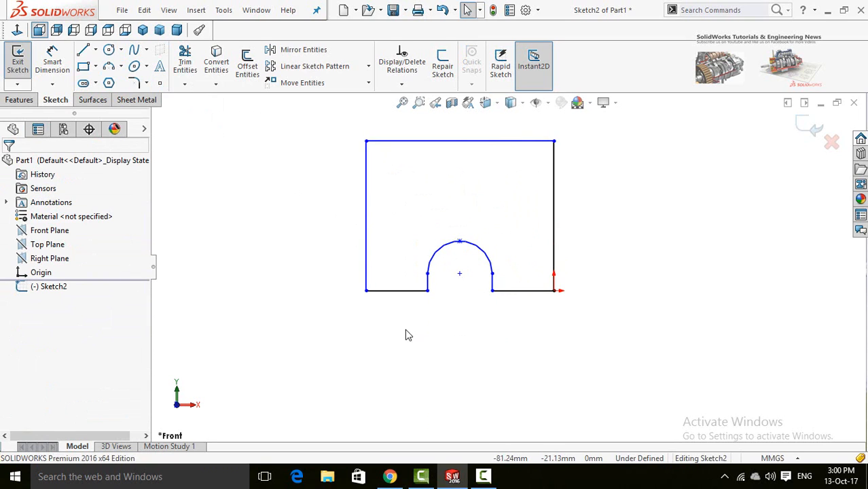
- Dimension the outline's right vertical edge to 18 in
scroll(366, 344, "up", 2)
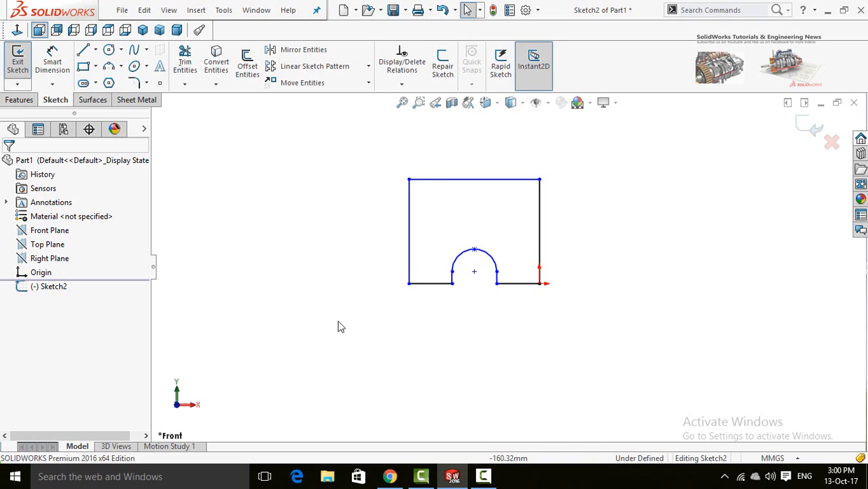
right_click_drag(341, 326, 354, 280)
scroll(548, 297, "down", 2)
scroll(542, 272, "up", 3)
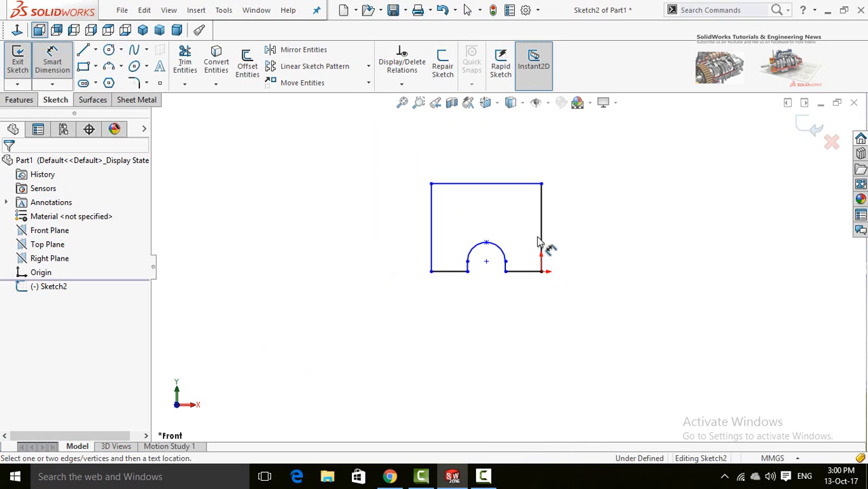
left_click(542, 250)
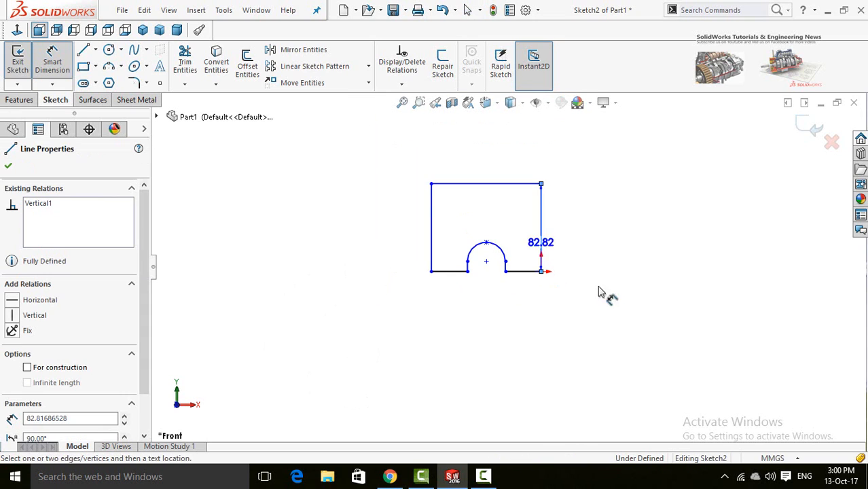
left_click(615, 320)
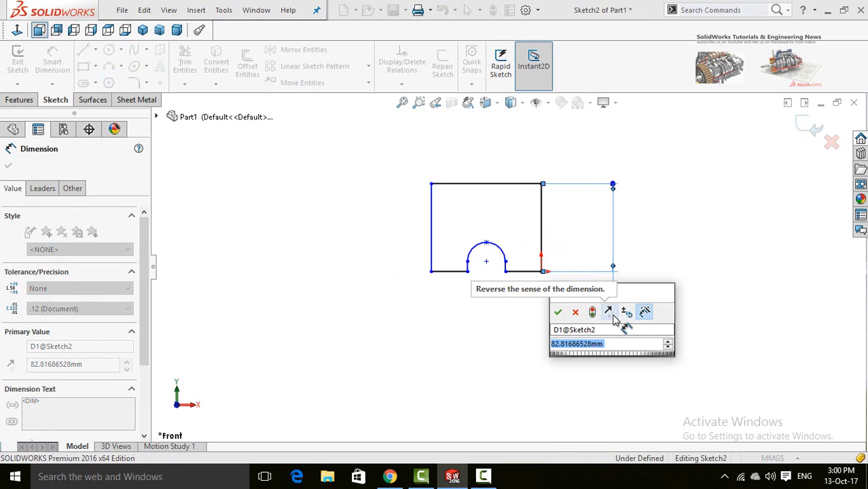
type("18in")
key("Return")
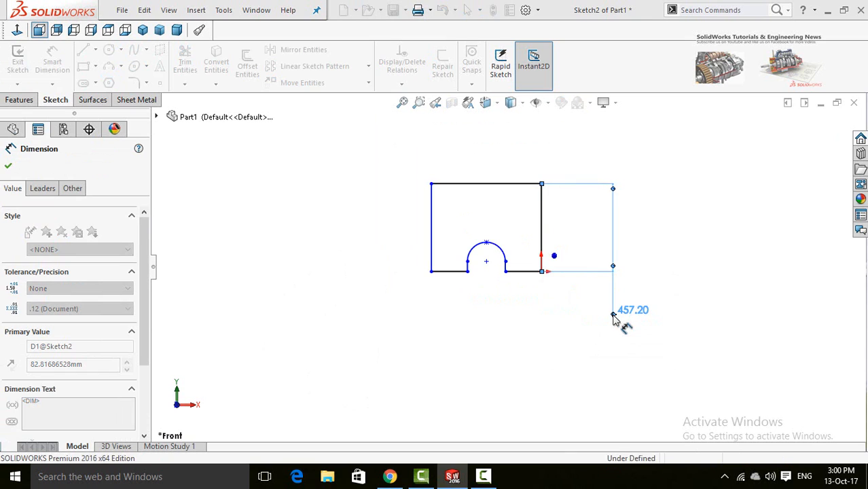
- Dimension the outline's top horizontal edge to 6 in
left_click(454, 184)
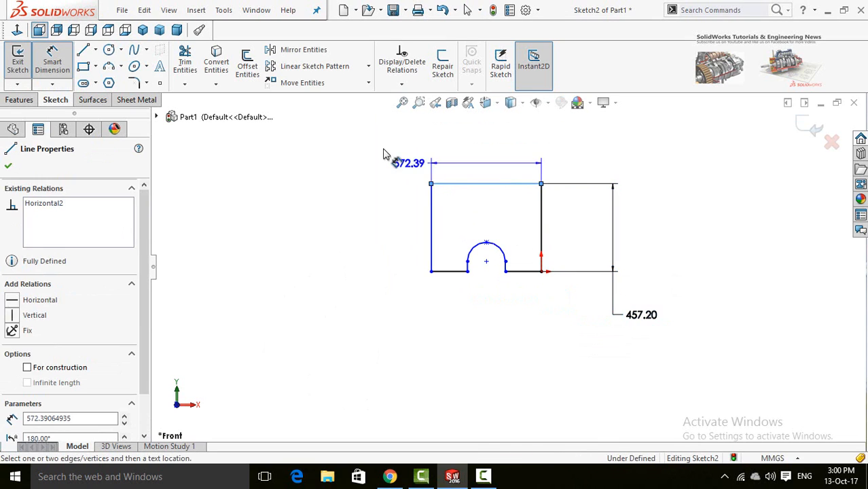
left_click(382, 155)
type("1")
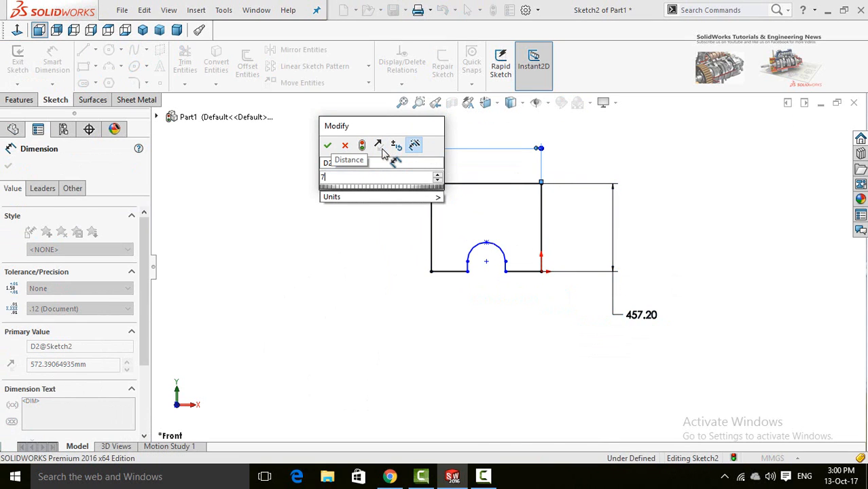
key("BackSpace")
type("6in")
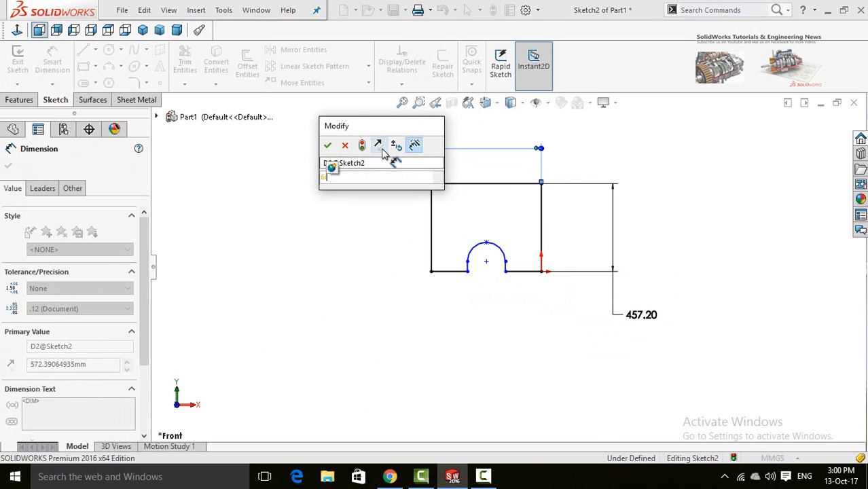
key("Return")
scroll(435, 197, "down", 3)
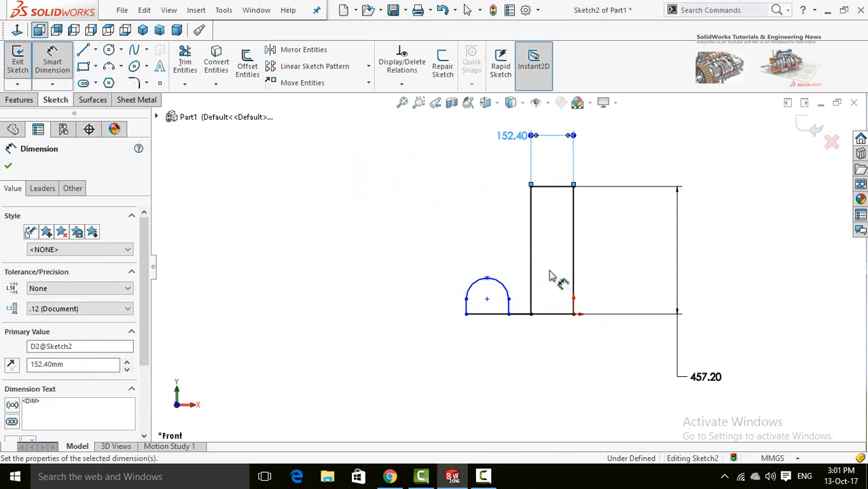
- Reposition the notch's lower corner so the arched notch sits within the bottom edge of the narrowed outline
key("Escape")
mouse_move(509, 314)
left_mouse_down()
mouse_move(575, 316)
mouse_move(560, 320)
mouse_move(555, 291)
mouse_move(483, 313)
mouse_move(442, 304)
mouse_move(510, 304)
left_mouse_up()
scroll(557, 317, "down", 3)
scroll(534, 333, "up", 2)
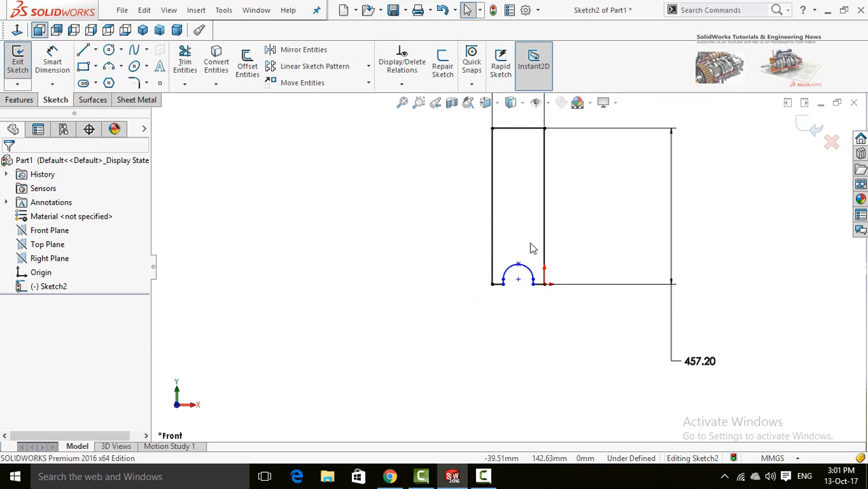
- Dimension the width of the arched notch between its two lower corners to 51 mm
right_click_drag(424, 334, 430, 232)
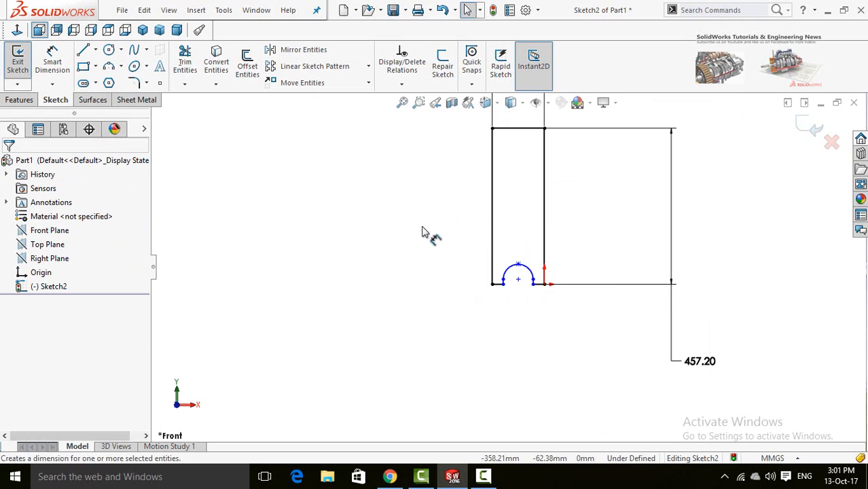
scroll(543, 322, "down", 3)
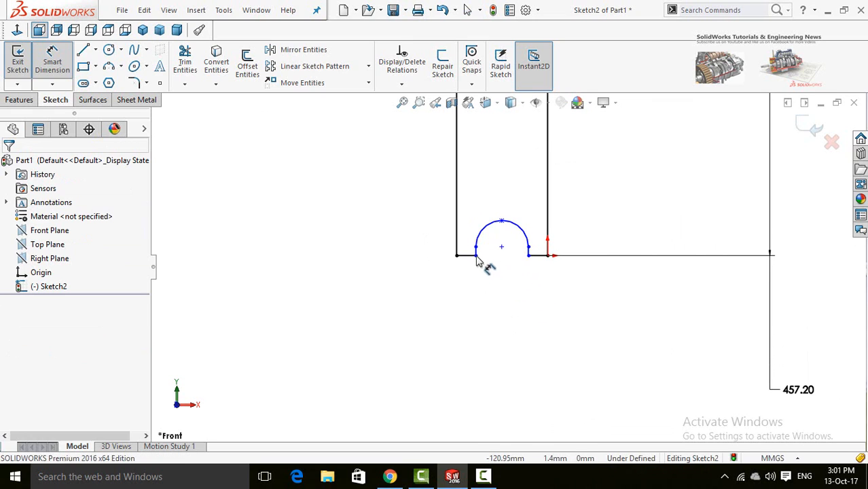
left_click(476, 256)
left_click(530, 257)
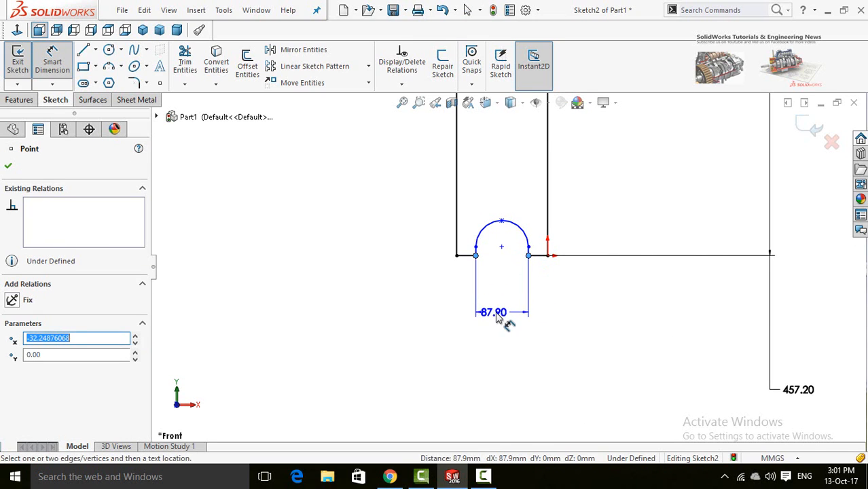
left_click(501, 319)
type("51")
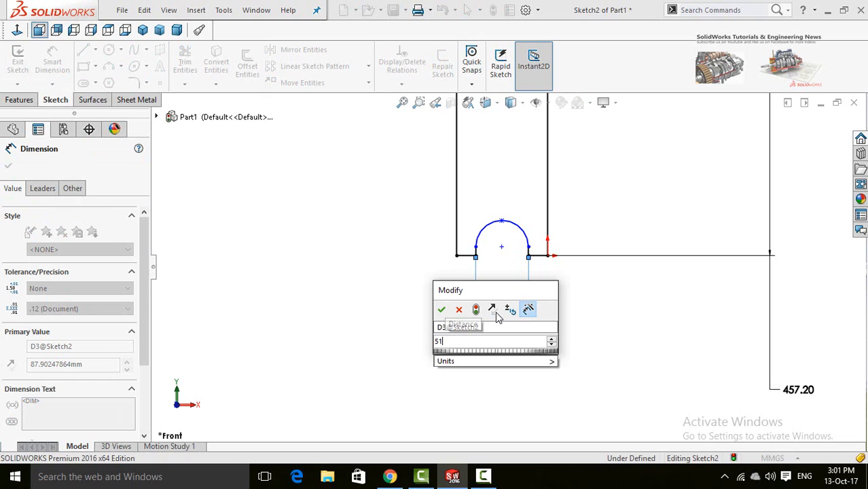
left_click(443, 310)
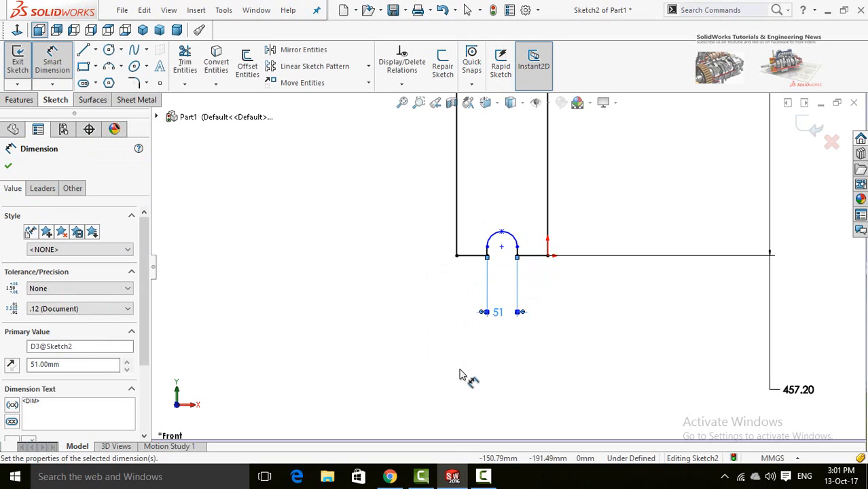
- Dimension the notch's height from the outline's bottom edge to the point atop the arc as 80 mm
left_click(471, 259)
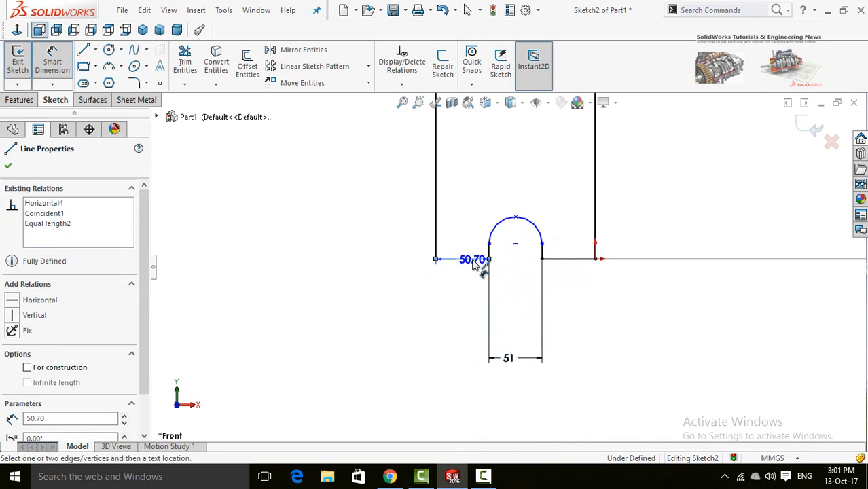
left_click(515, 218)
left_click(372, 301)
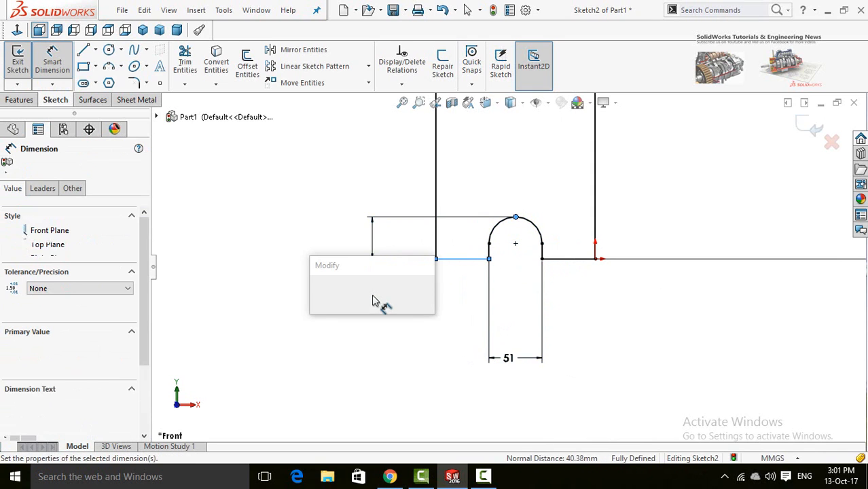
type("89")
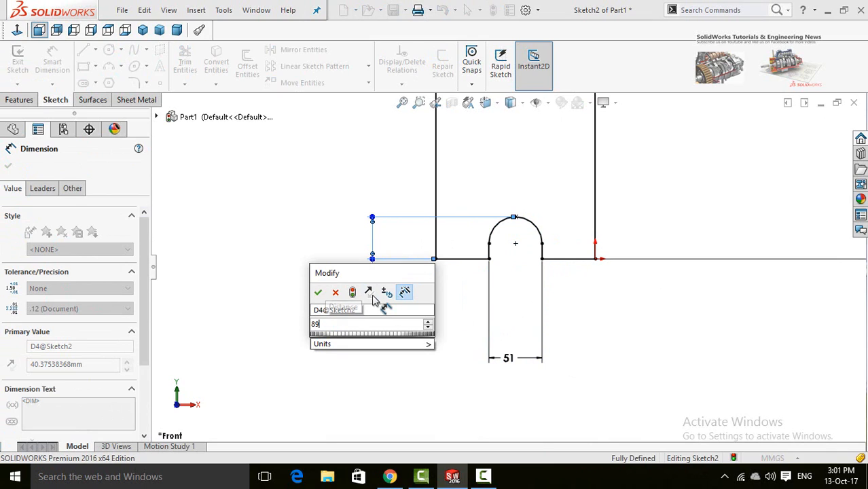
key("BackSpace")
key("Return")
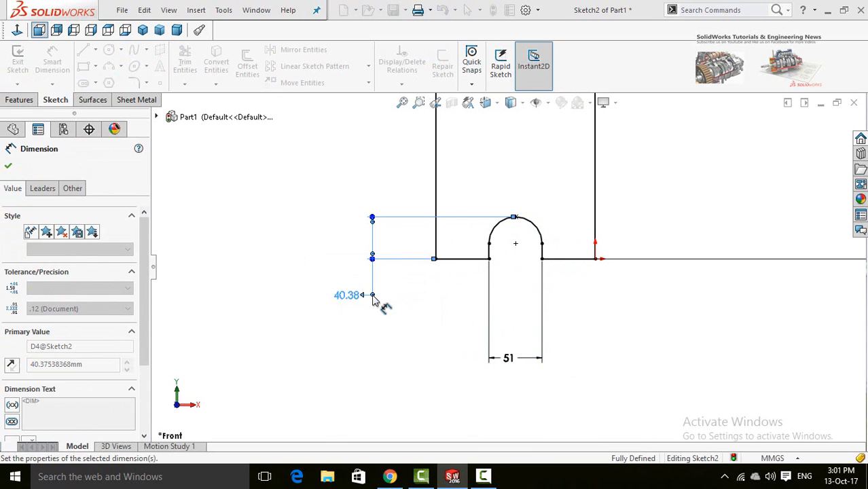
scroll(496, 271, "up", 3)
scroll(586, 241, "up", 3)
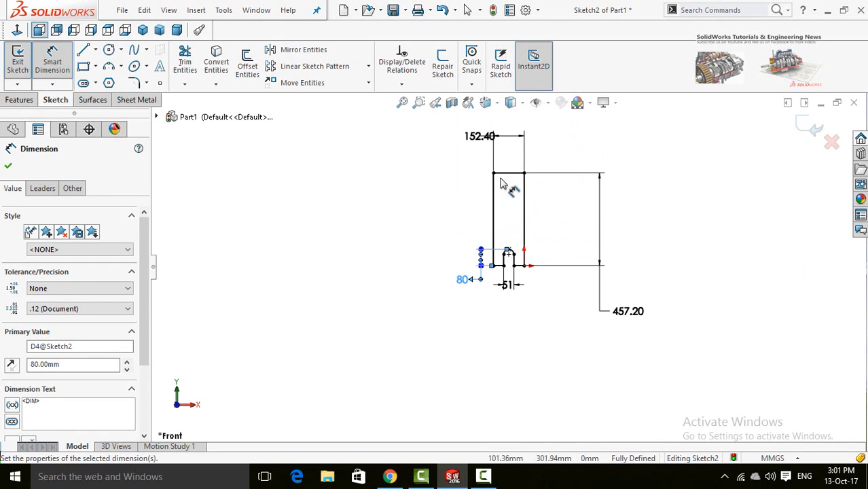
scroll(534, 168, "down", 2)
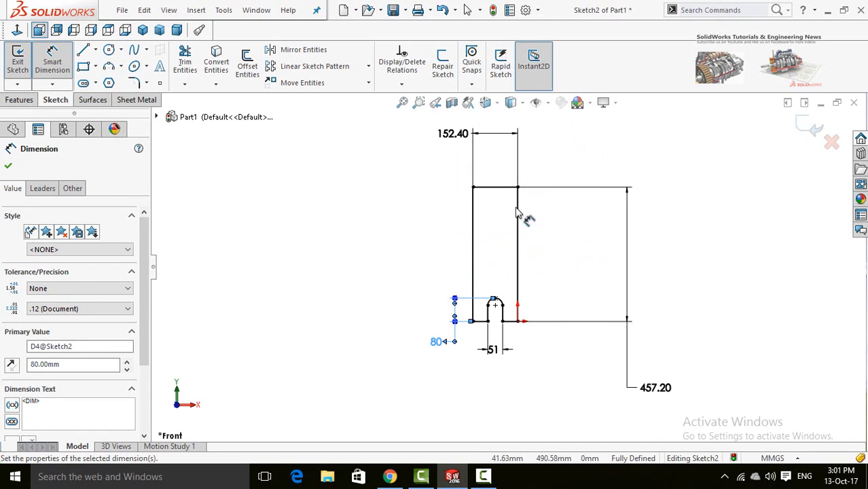
- Extrude the notched plate profile to a blind depth of 10 mm
left_click(8, 100)
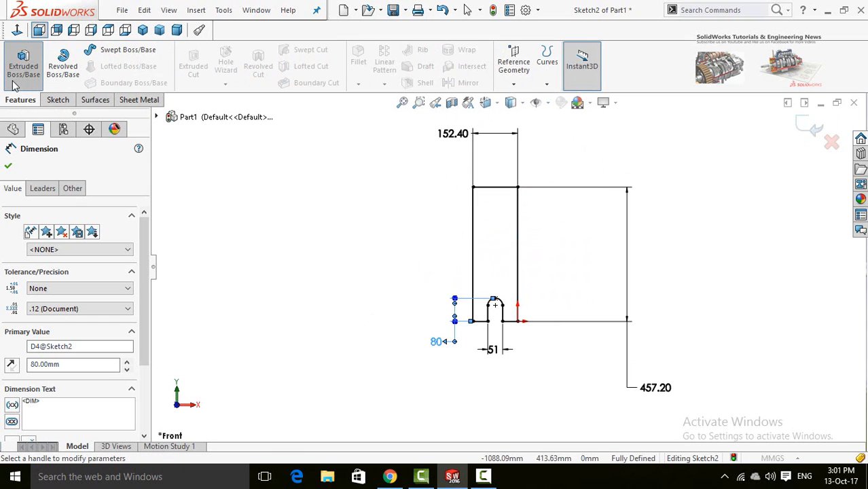
left_click(15, 83)
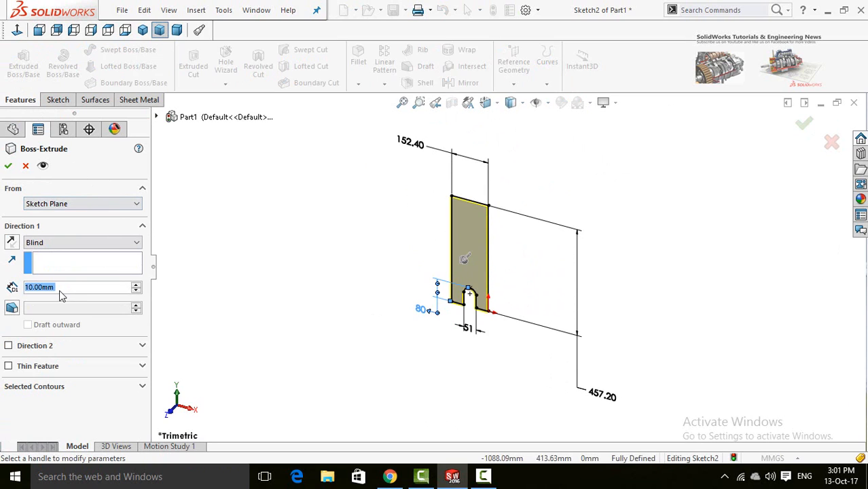
left_click(8, 166)
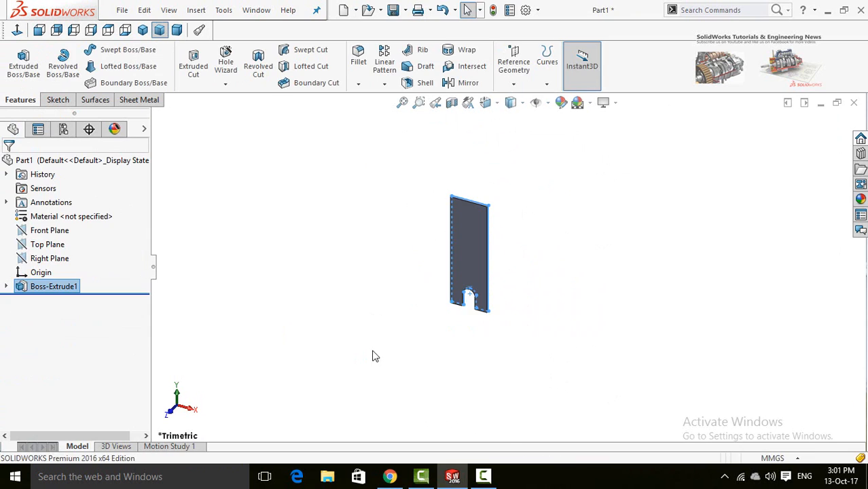
- Start a sketch on the plate's long narrow side face at the origin side and view it face-on
left_click(427, 311)
middle_click_drag(568, 291, 514, 237)
scroll(476, 314, "down", 4)
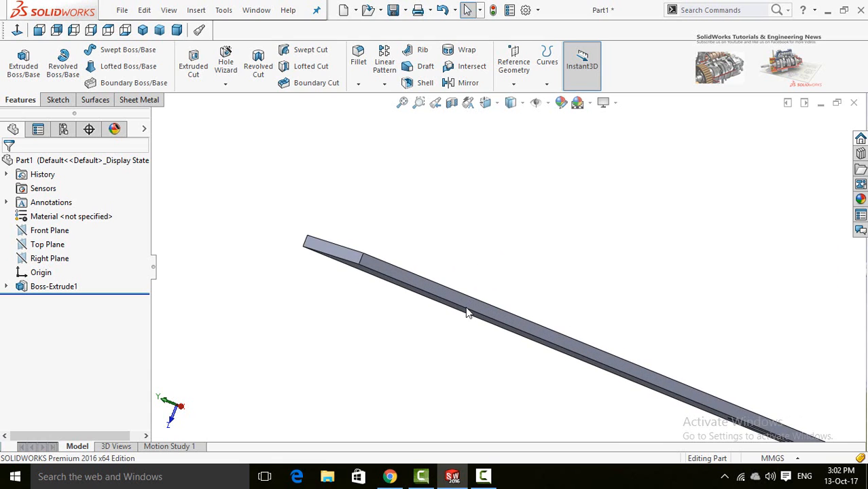
scroll(477, 303, "up", 2)
scroll(482, 279, "down", 4)
middle_click_drag(484, 273, 441, 258)
left_click(441, 256)
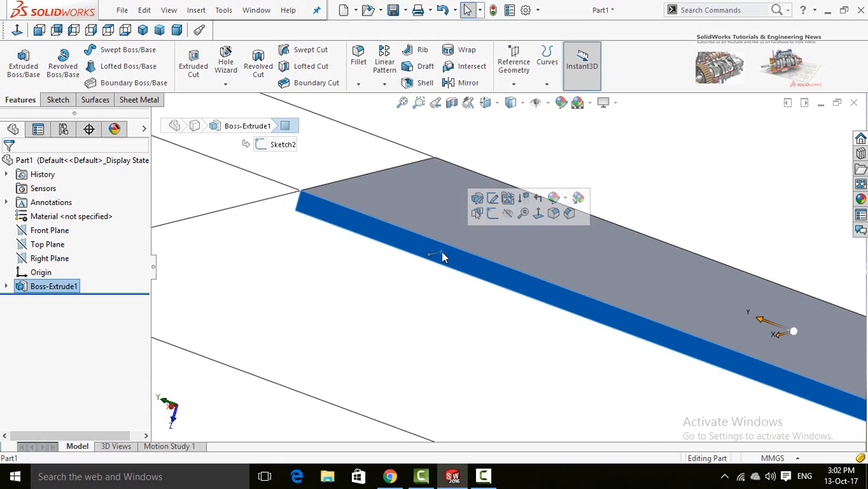
left_click(494, 216)
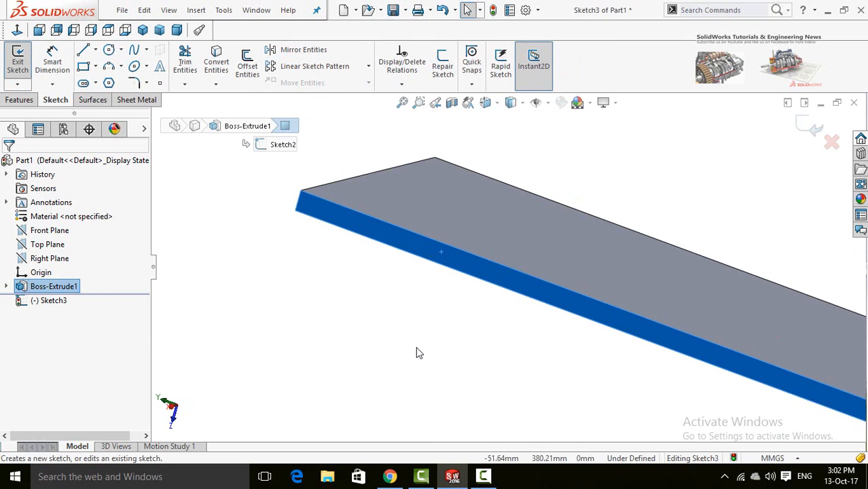
left_click(17, 29)
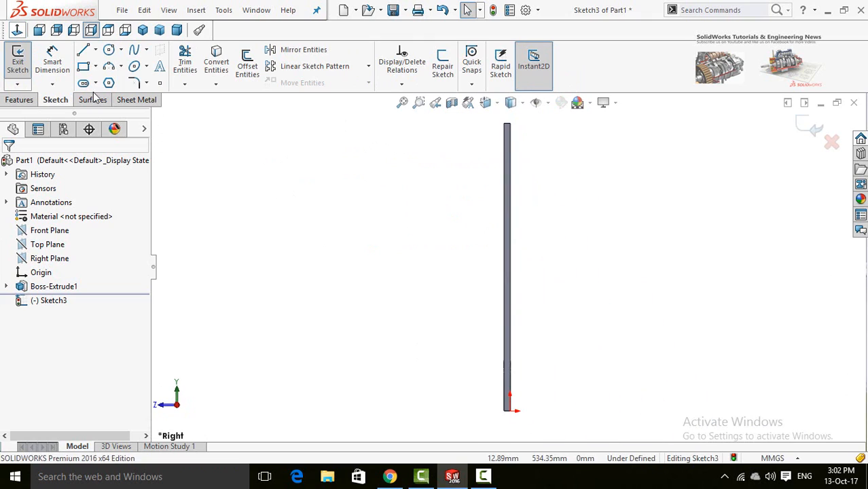
scroll(492, 223, "up", 3)
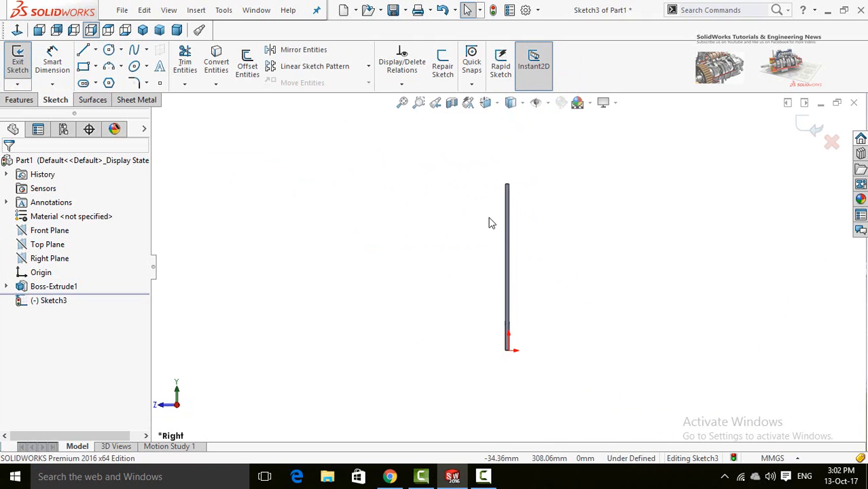
- Sketch a closed flange outline along the plate's full height, with a horizontal top about 250 mm long, a shorter outer vertical and a slanted bottom to the origin
left_click(83, 51)
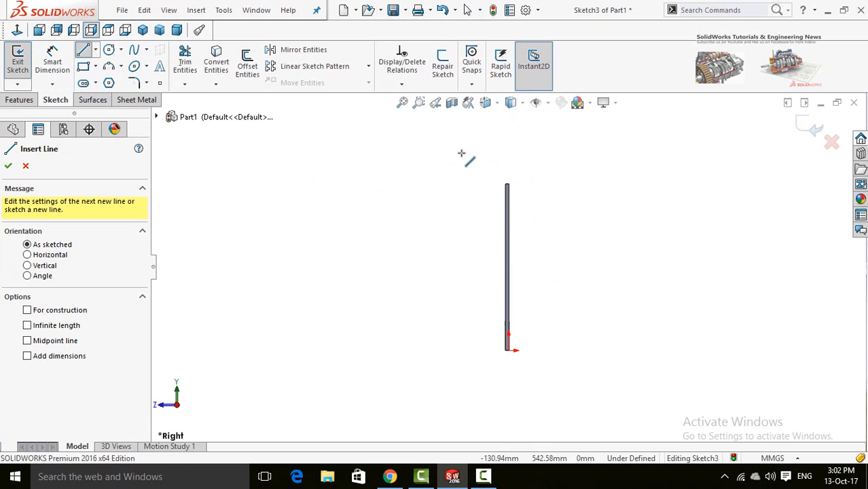
left_click(509, 185)
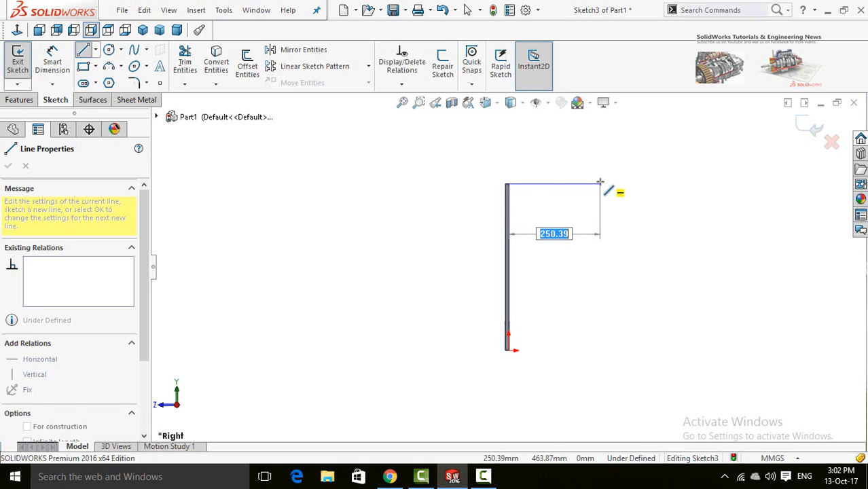
left_click(601, 184)
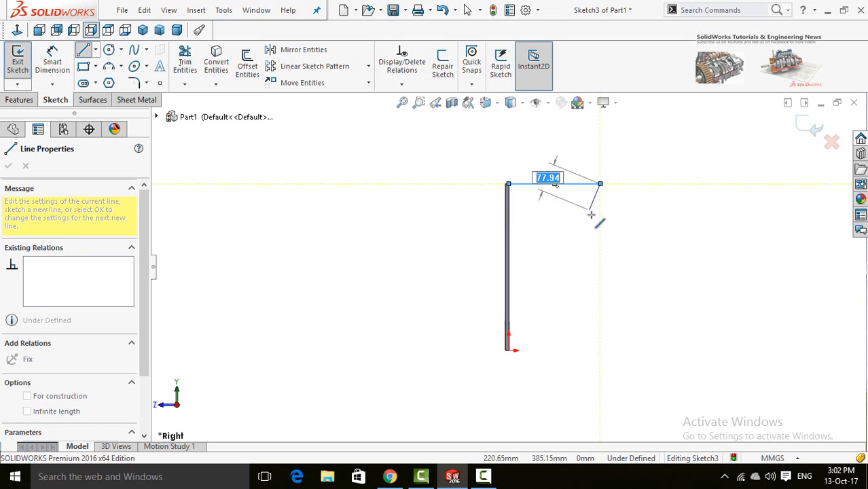
left_click(601, 288)
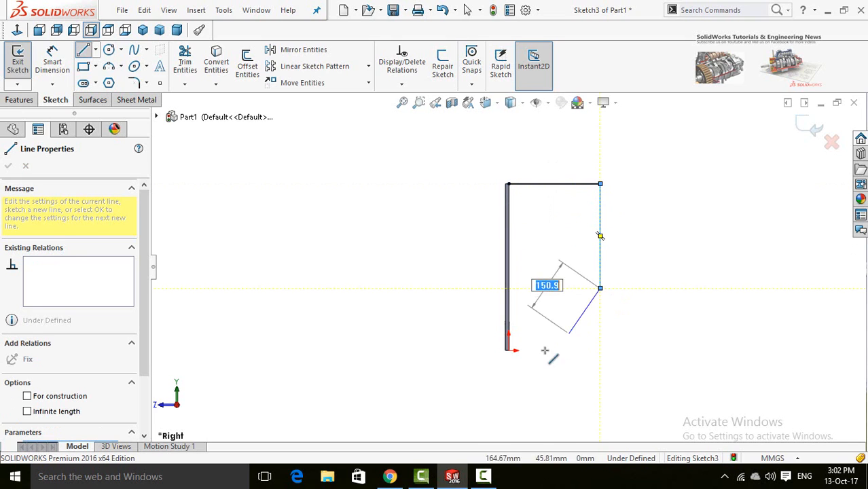
left_click(509, 350)
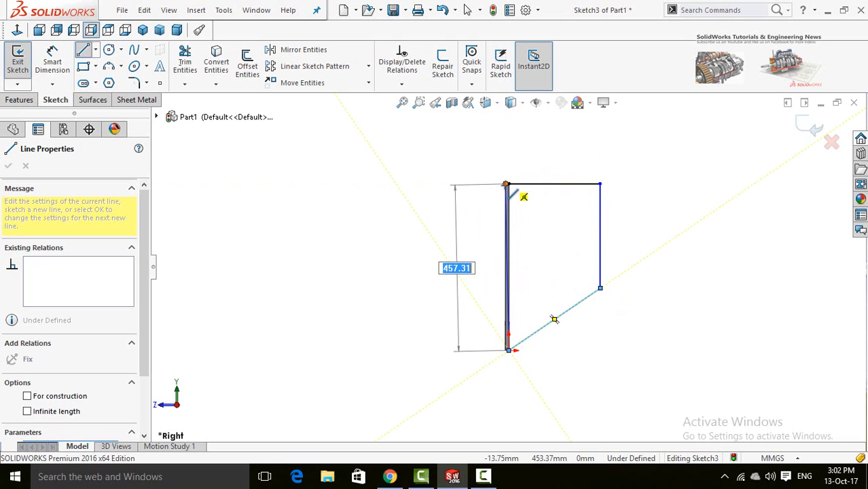
left_click(509, 184)
- Dimension the distance from the plate's far edge to the flange outline's outer vertical line to 6 in
right_click_drag(610, 349, 613, 311)
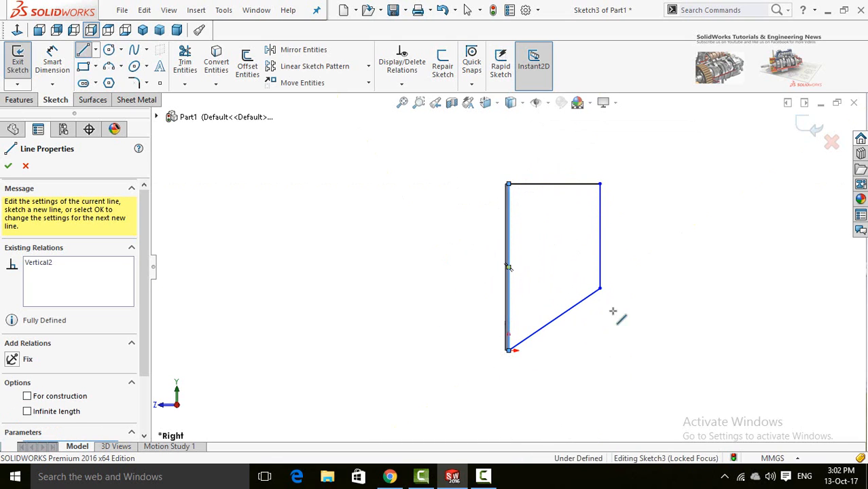
scroll(500, 226, "down", 1)
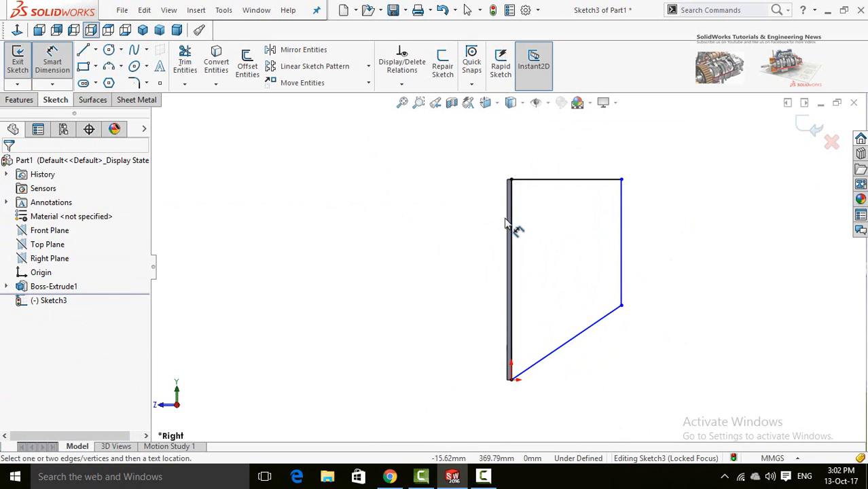
left_click(507, 219)
scroll(623, 225, "up", 1)
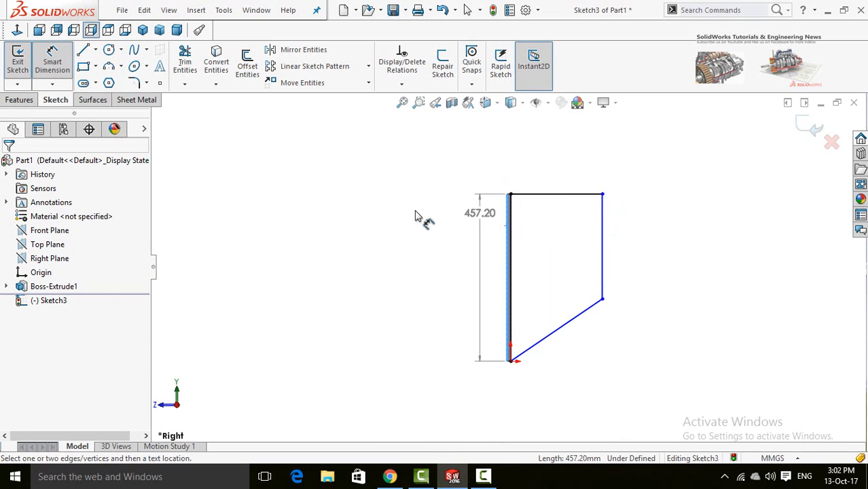
scroll(473, 206, "down", 1)
left_click(626, 237)
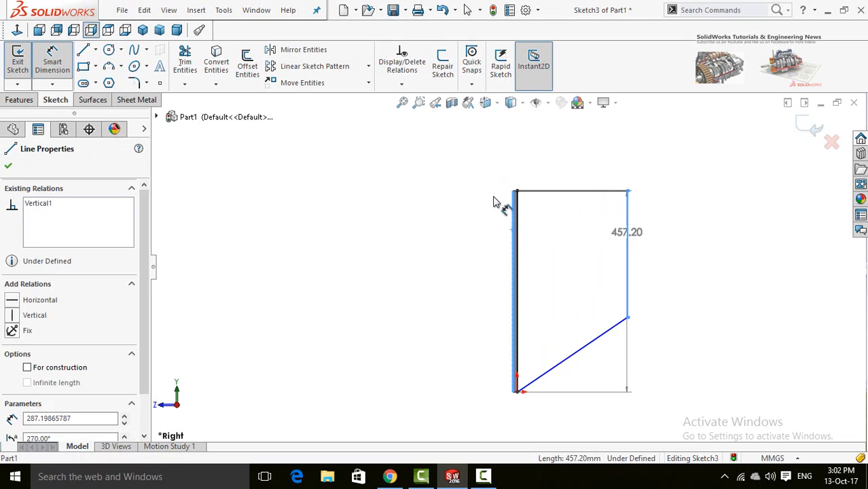
left_click(409, 172)
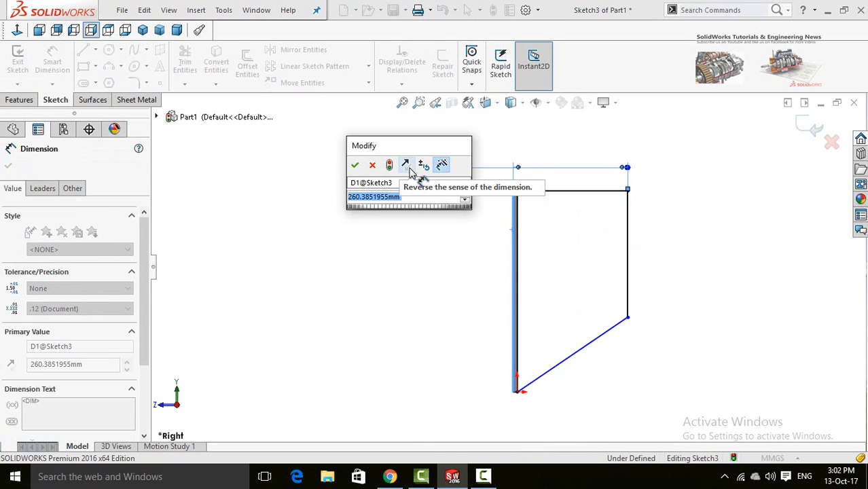
type("6in")
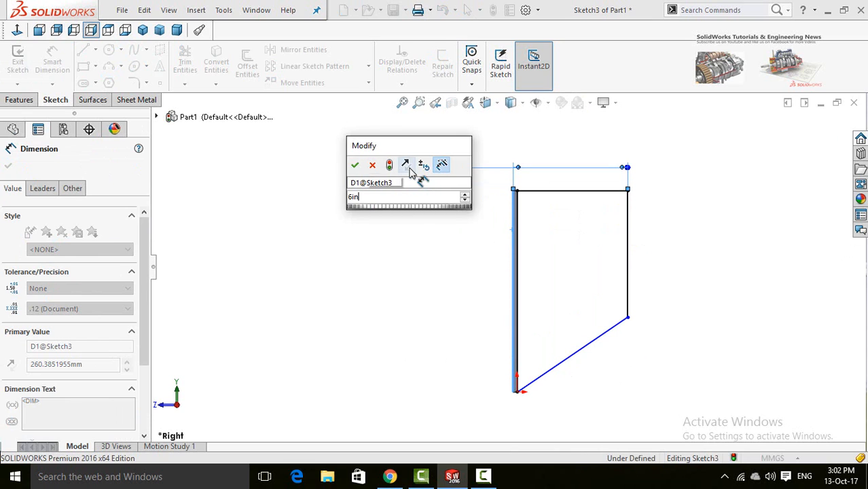
key("Return")
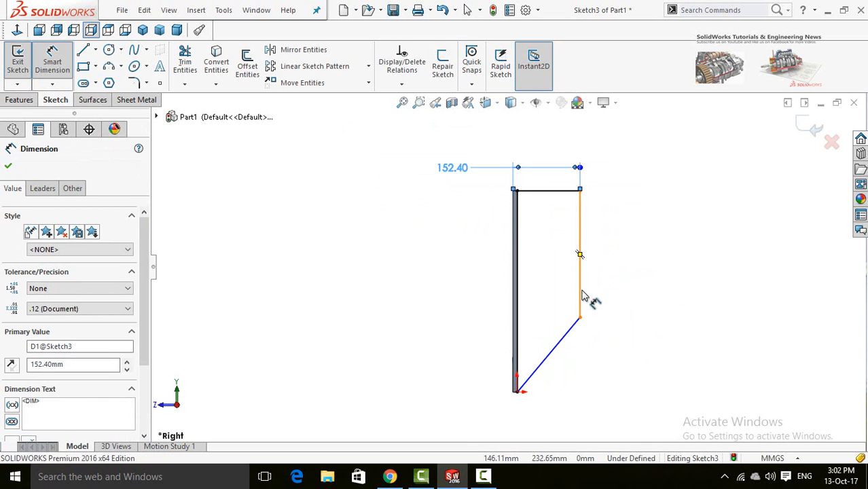
- Dimension the length of the flange outline's outer vertical line to 12 in
left_click(588, 301)
left_click(674, 241)
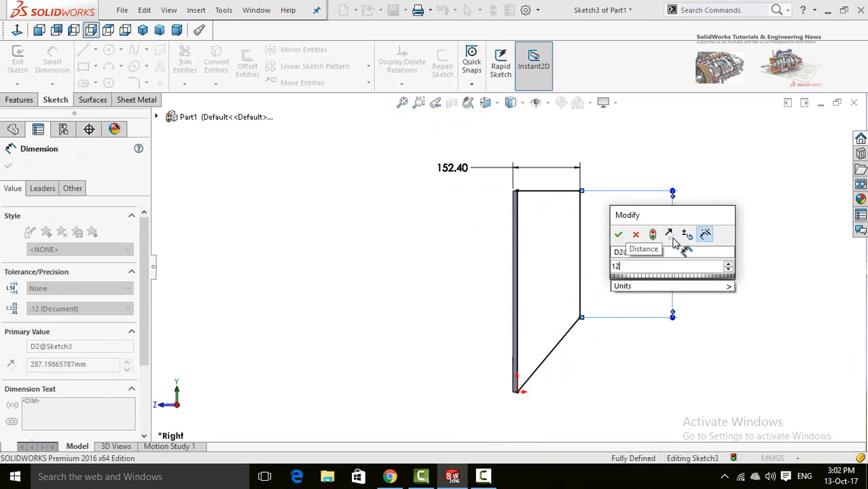
key("Return")
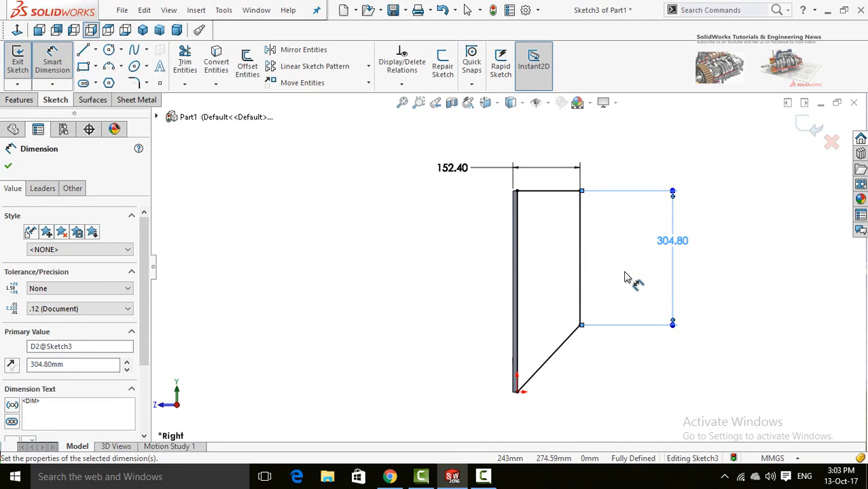
scroll(626, 277, "up", 2)
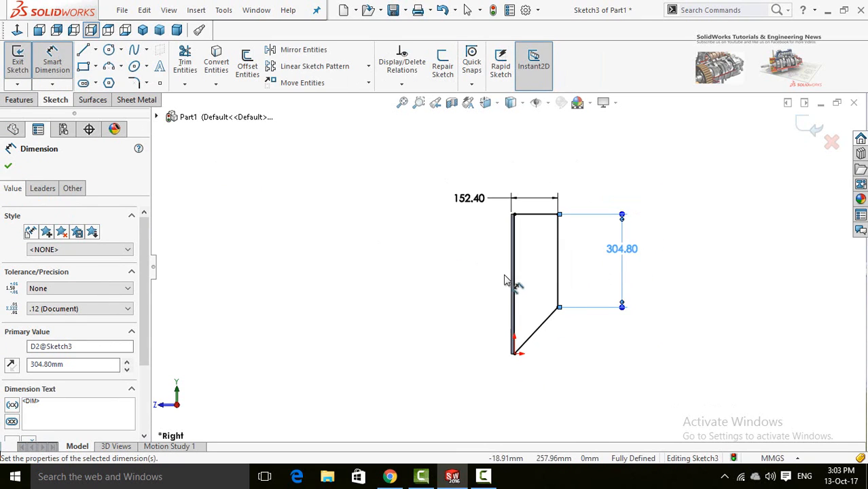
left_click(19, 99)
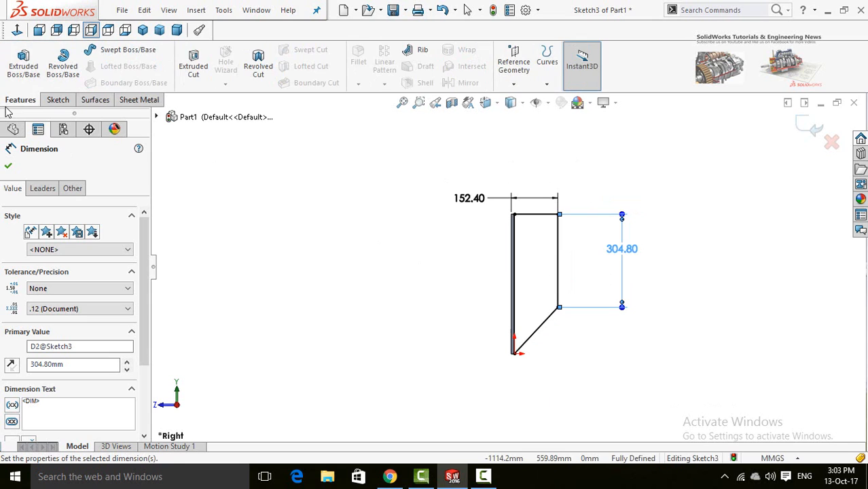
- Extrude the flange profile as a 10 mm blind boss, reversed to run inward over the plate's width
left_click(23, 66)
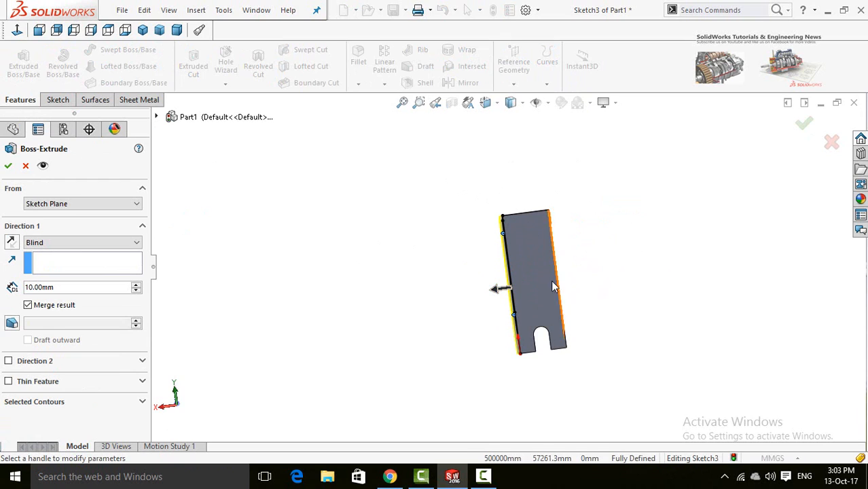
scroll(486, 299, "down", 3)
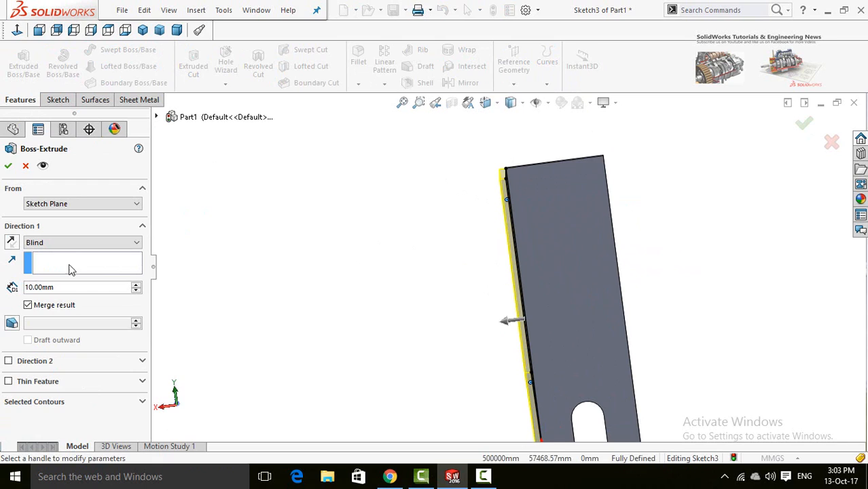
left_click(10, 243)
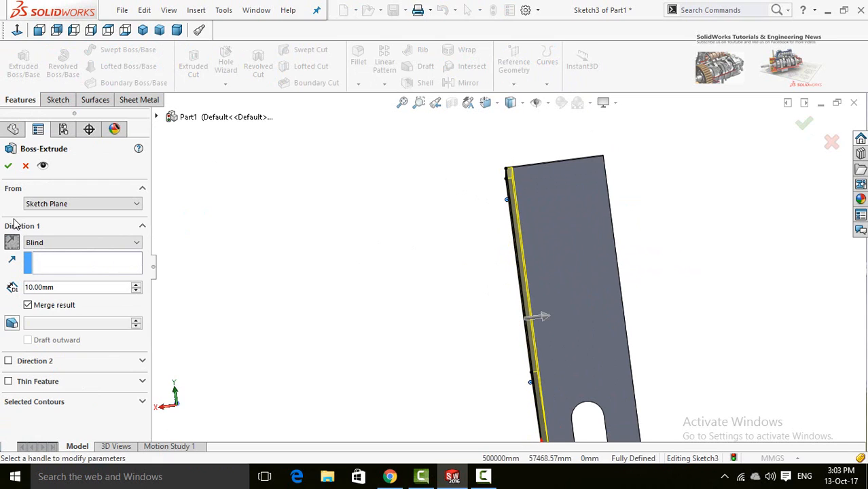
left_click(8, 165)
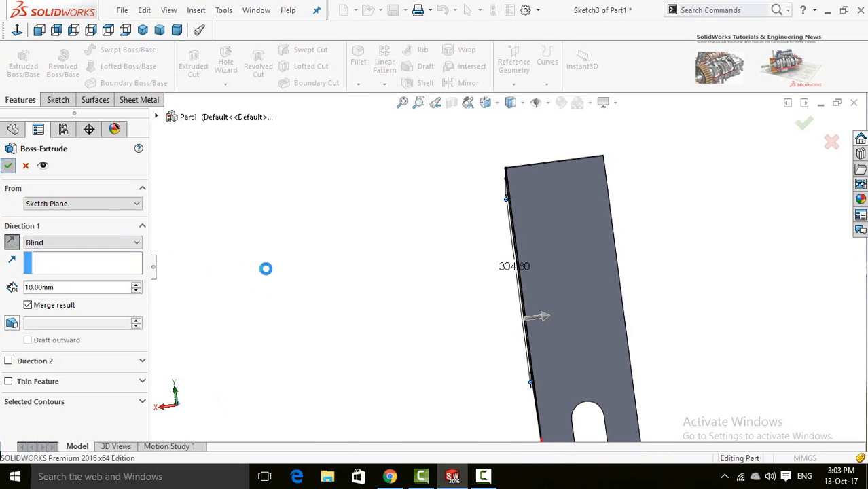
- Start a sketch on the plate's opposite long narrow side face and convert the first flange's Sketch3 outline into it
middle_click_drag(391, 270, 572, 294)
scroll(573, 293, "down", 5)
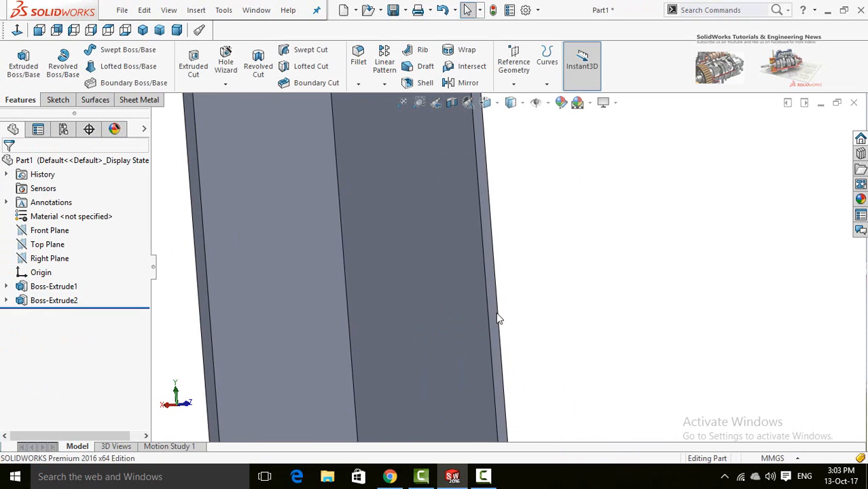
left_click(493, 315)
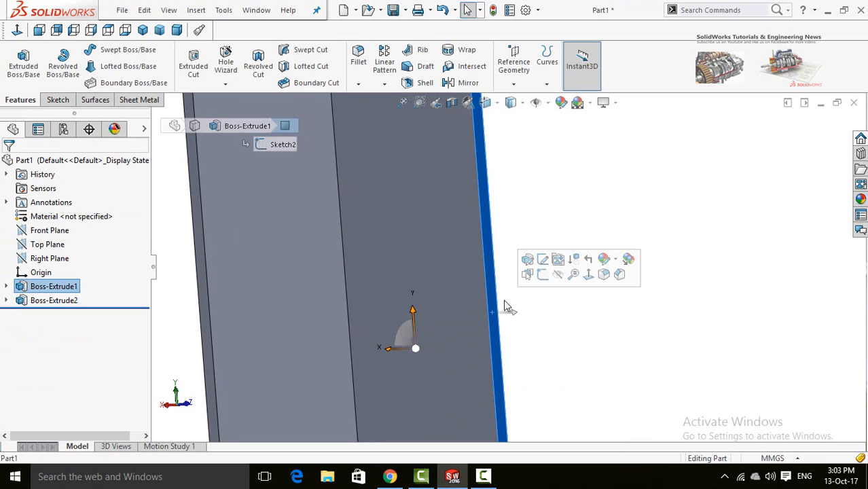
left_click(548, 276)
scroll(545, 287, "up", 5)
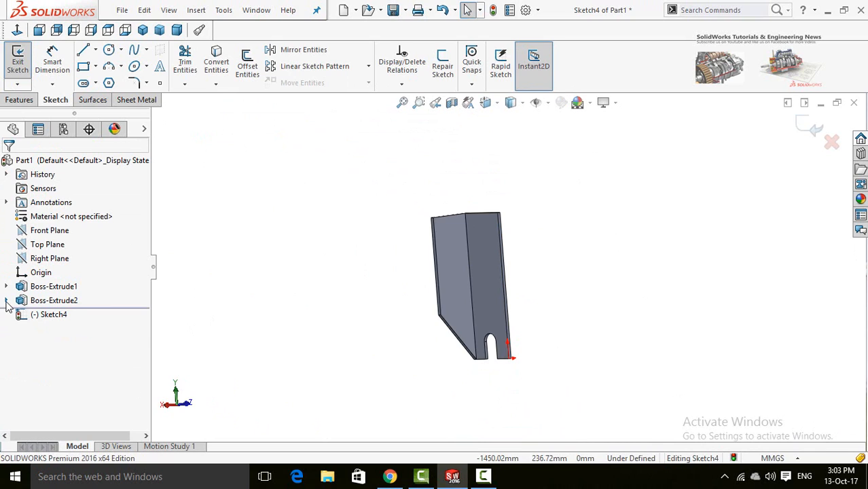
left_click(6, 300)
left_click(53, 315)
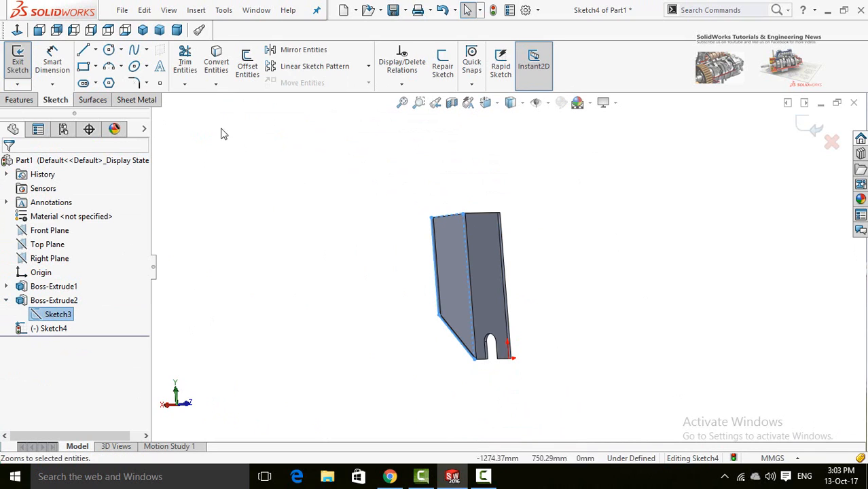
left_click(217, 69)
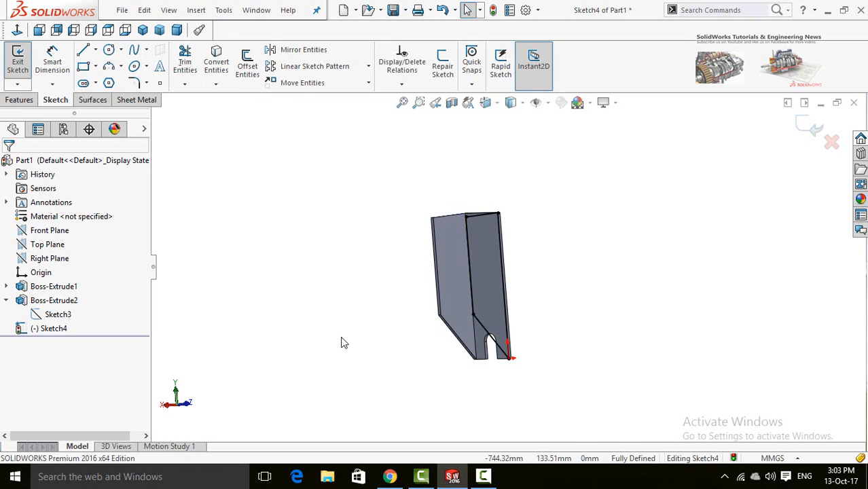
- Extrude the converted flange outline as a 10 mm blind boss, reversed to run inward toward the first flange
mouse_move(382, 277)
middle_mouse_down()
mouse_move(356, 211)
mouse_move(368, 198)
mouse_move(276, 232)
middle_mouse_up()
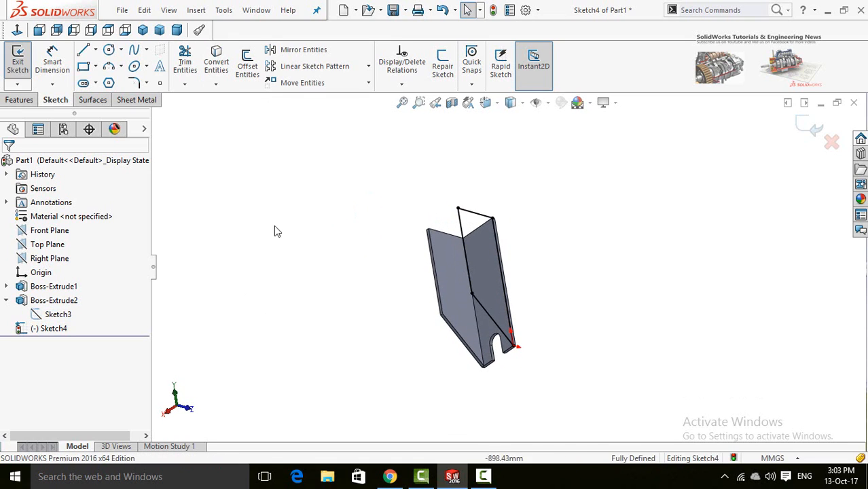
left_click(14, 102)
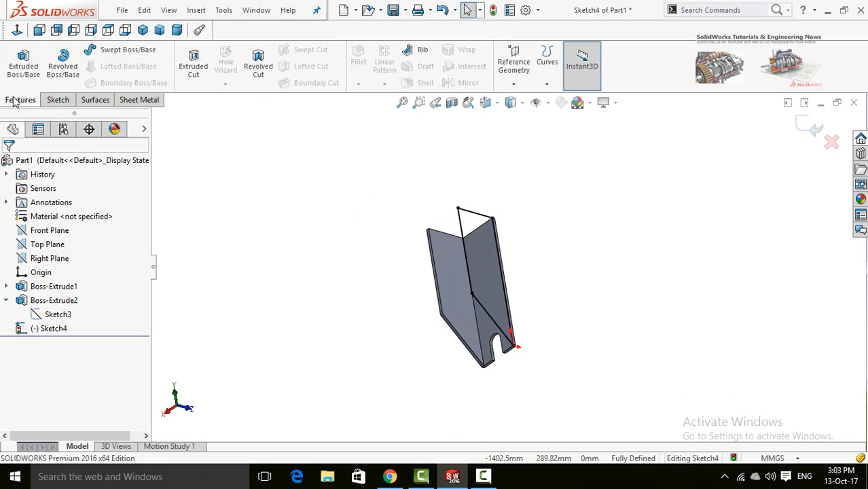
left_click(23, 62)
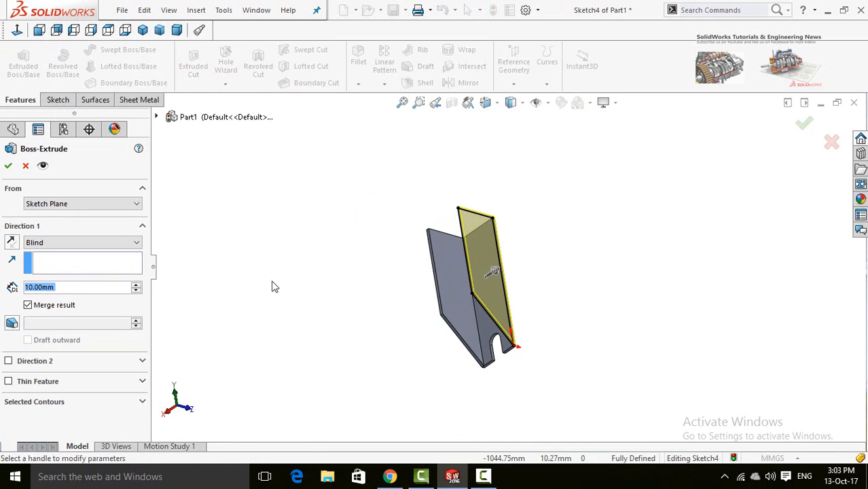
middle_click_drag(272, 287, 326, 302)
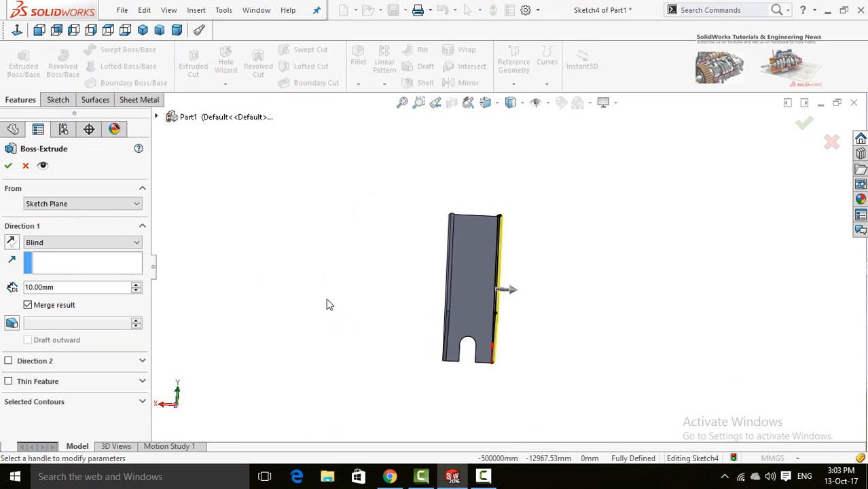
left_click(11, 243)
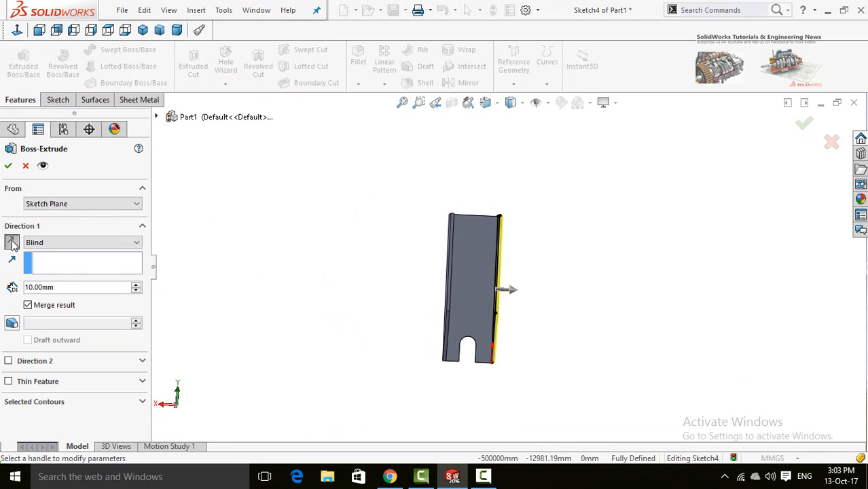
left_click(8, 166)
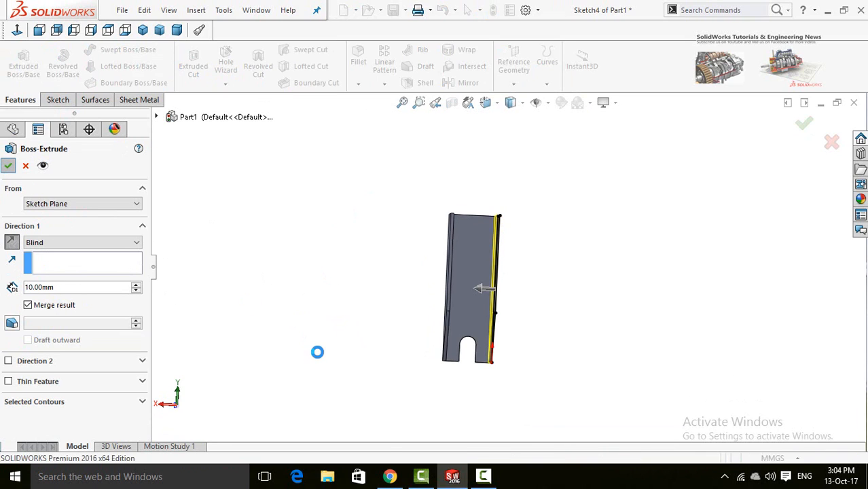
left_click(366, 374)
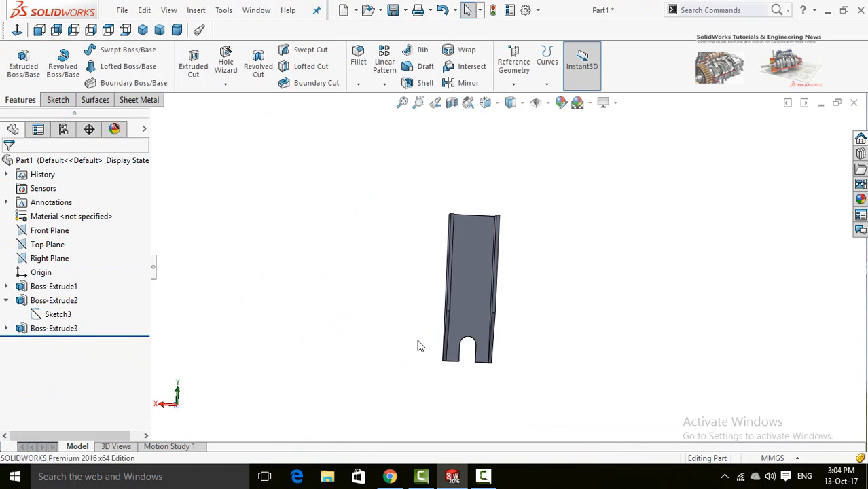
middle_click_drag(416, 345, 380, 325)
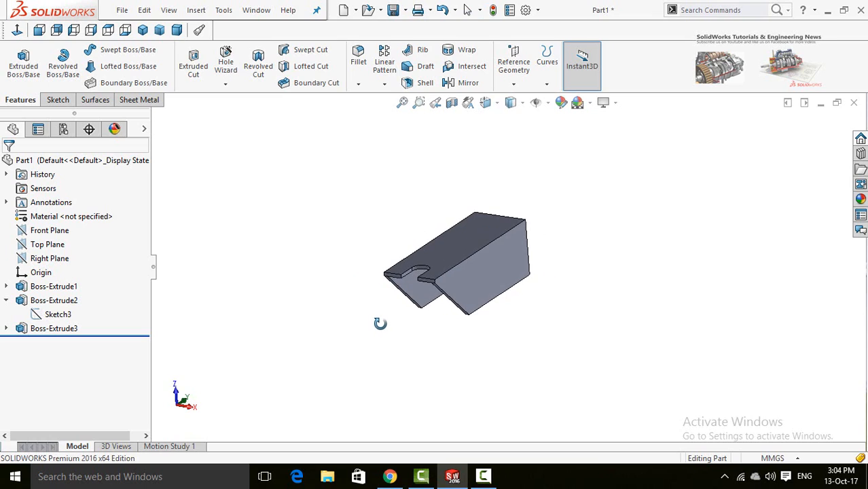